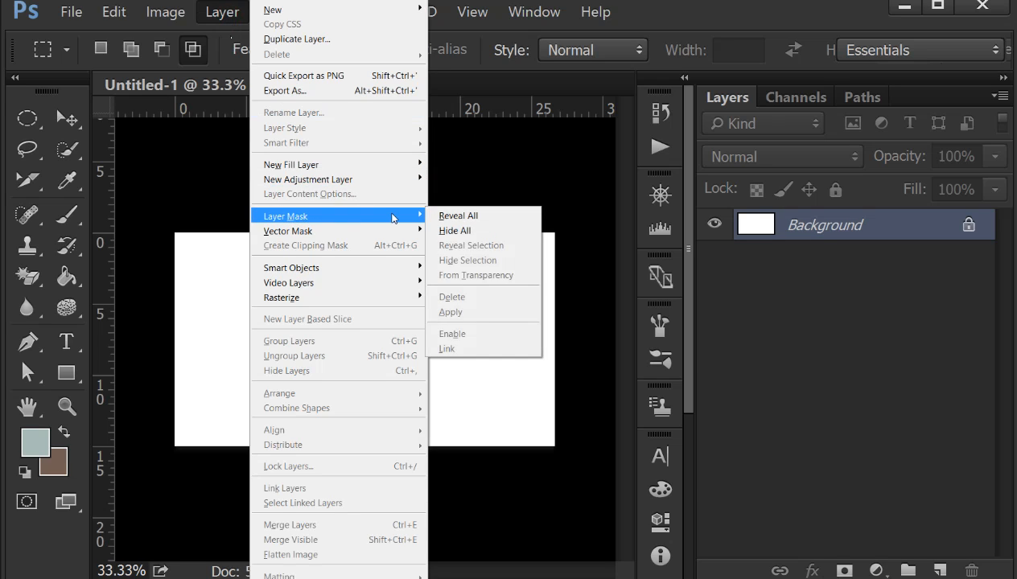
Step: Open the image file community-users-icon.png
{"action": "left_click", "coordinate": [481, 189]}
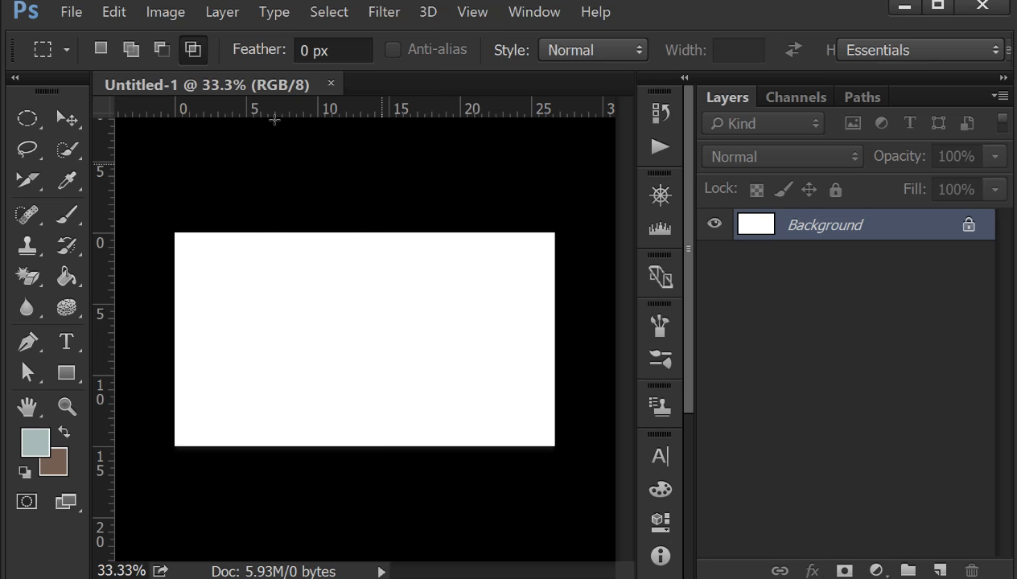
{"action": "left_click", "coordinate": [72, 12]}
{"action": "left_click", "coordinate": [89, 47]}
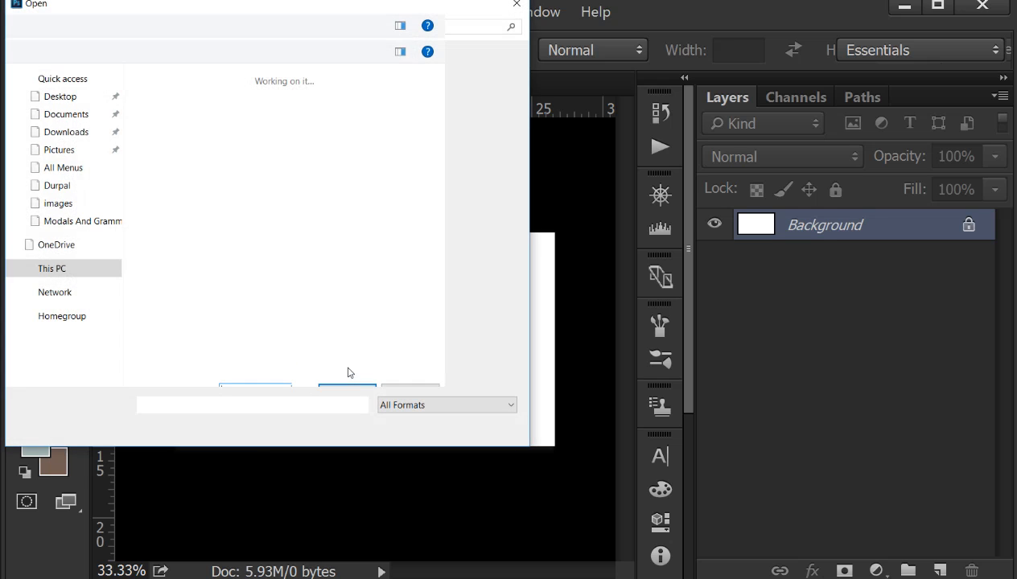
{"action": "left_click_drag", "start_coordinate": [523, 83], "coordinate": [522, 132]}
{"action": "double_click", "coordinate": [366, 147]}
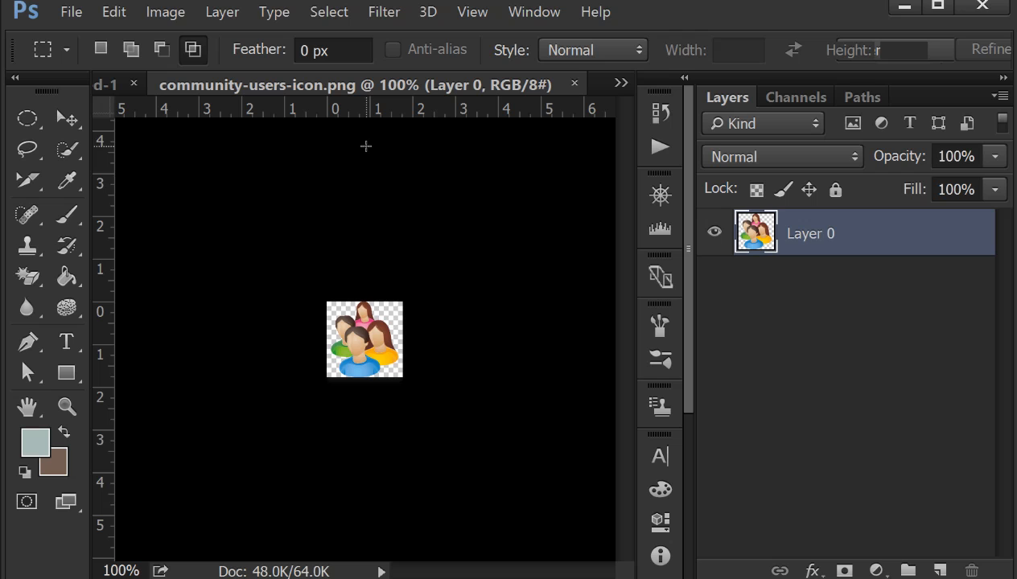
{"action": "key", "text": "ctrl+plus"}
{"action": "key", "text": "ctrl+plus"}
{"action": "key", "text": "ctrl+plus"}
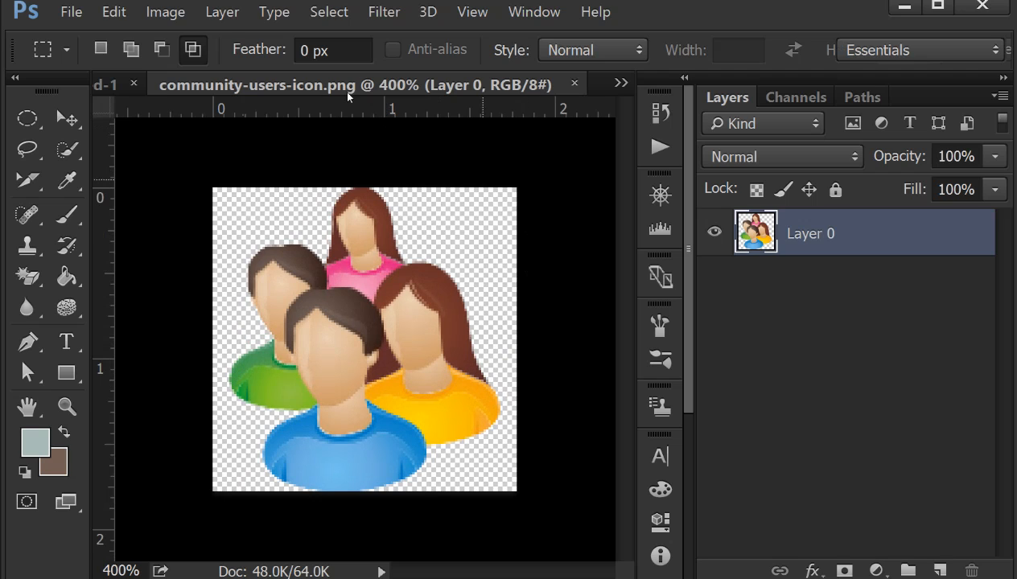
Step: Add a white layer mask to Layer 0 of the users icon
{"action": "left_click", "coordinate": [224, 23]}
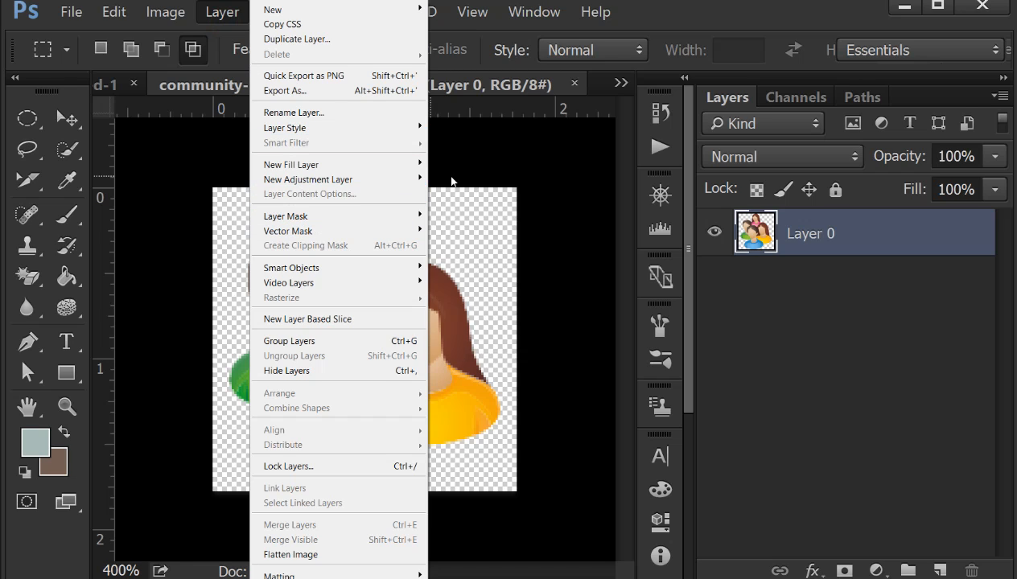
{"action": "left_click", "coordinate": [519, 165]}
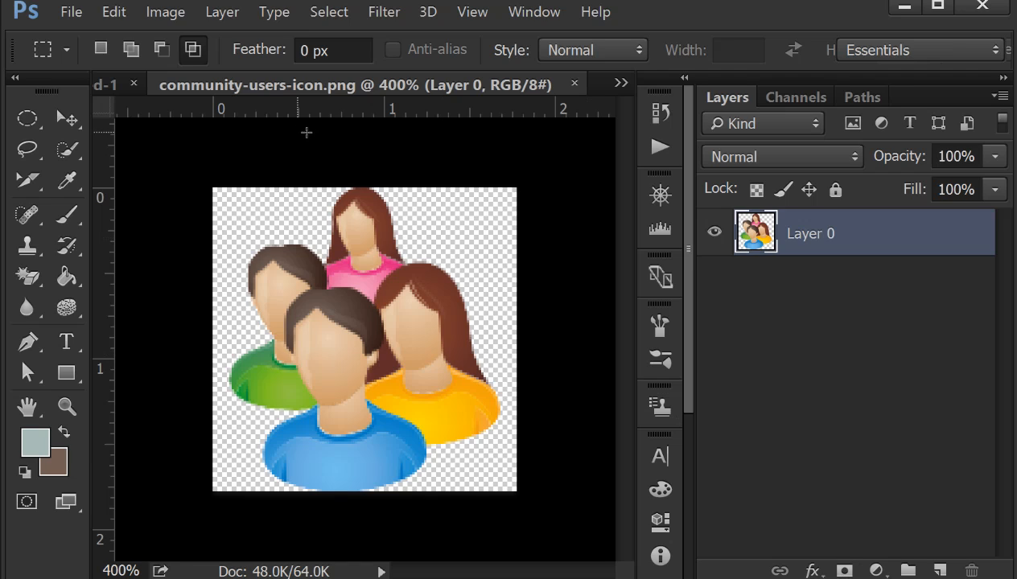
{"action": "left_click", "coordinate": [842, 570]}
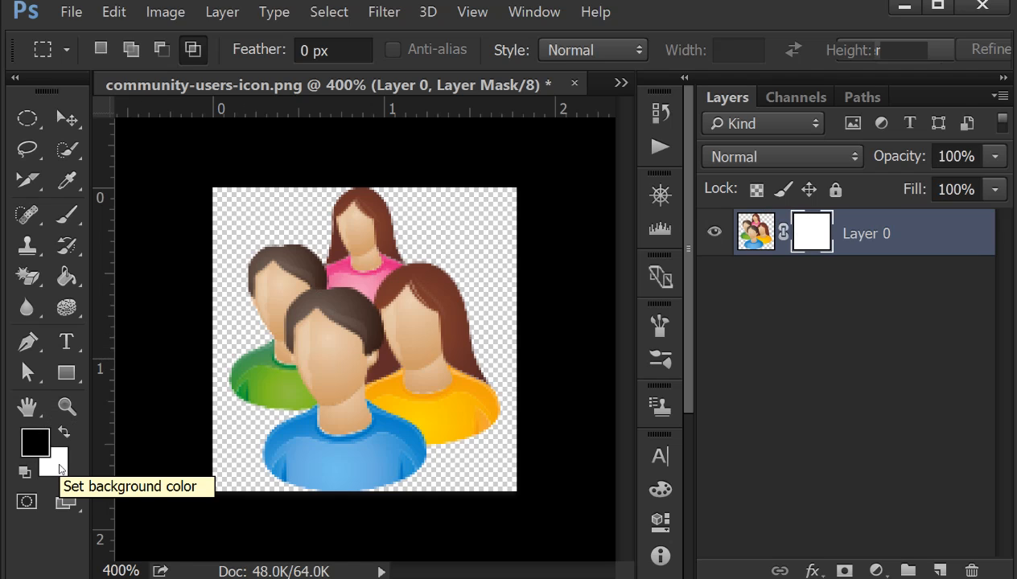
Step: Set up the Brush tool with the hard round tip, reduced to 14 px
{"action": "left_click", "coordinate": [69, 215]}
{"action": "left_click", "coordinate": [160, 211]}
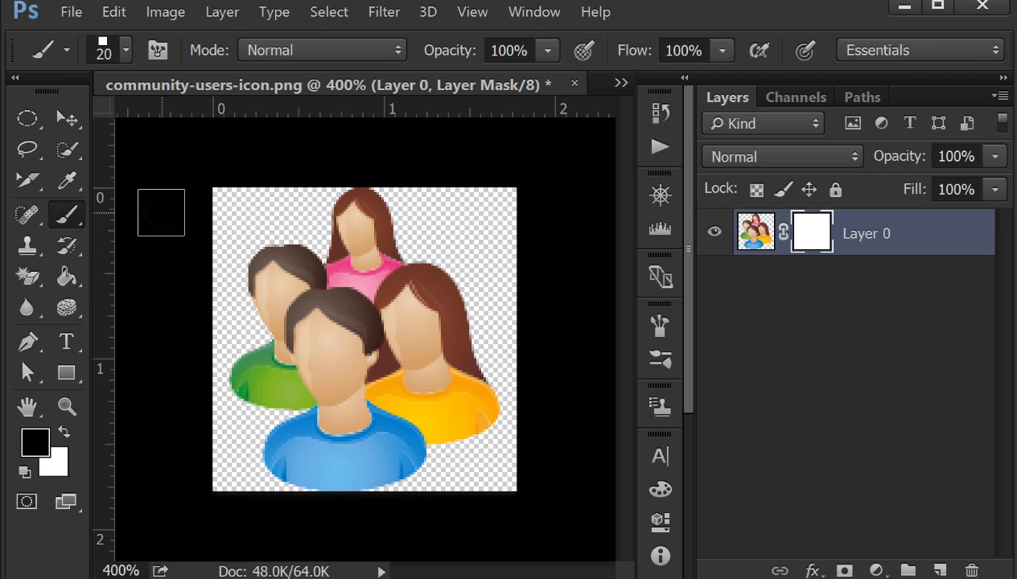
{"action": "left_click", "coordinate": [125, 61]}
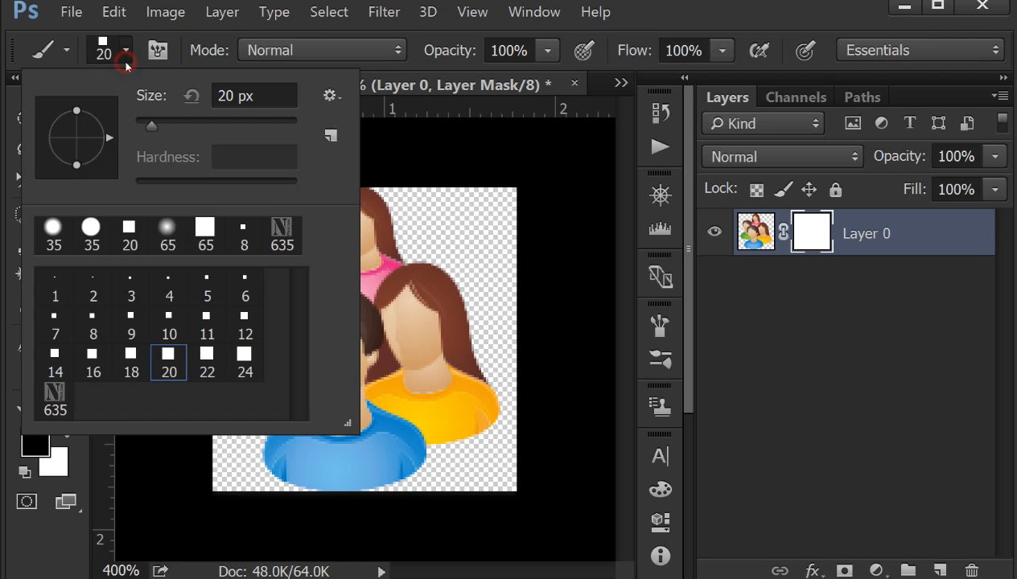
{"action": "left_click", "coordinate": [86, 232]}
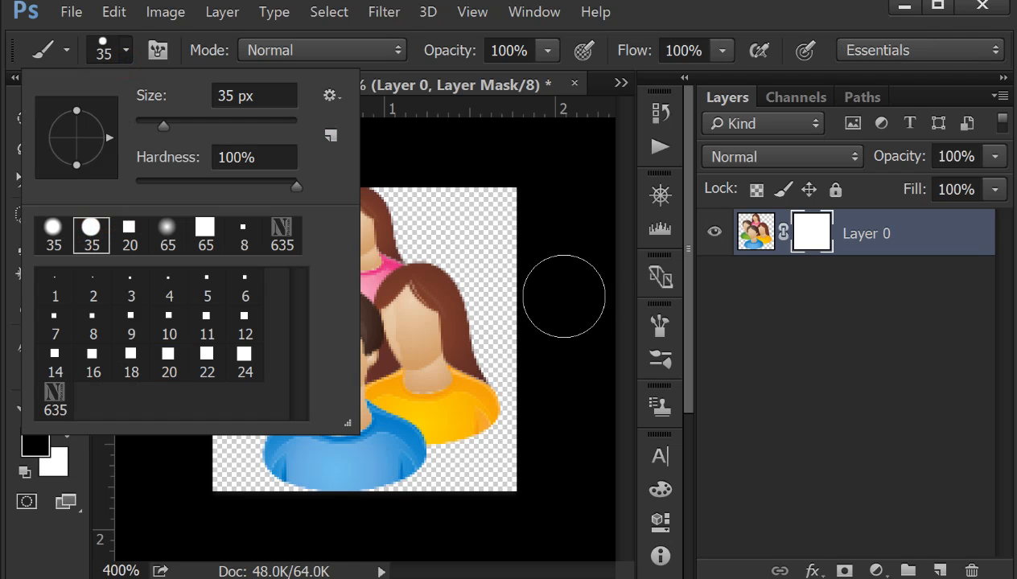
{"action": "left_click_drag", "start_coordinate": [163, 120], "coordinate": [147, 121]}
Step: Paint black on the layer mask to hide the upper and lower parts of the figures, leaving a middle band
{"action": "left_click", "coordinate": [472, 259]}
{"action": "left_click", "coordinate": [472, 254]}
{"action": "mouse_move", "coordinate": [472, 253]}
{"action": "left_mouse_down"}
{"action": "mouse_move", "coordinate": [459, 284]}
{"action": "mouse_move", "coordinate": [411, 297]}
{"action": "mouse_move", "coordinate": [442, 274]}
{"action": "mouse_move", "coordinate": [274, 293]}
{"action": "mouse_move", "coordinate": [258, 278]}
{"action": "mouse_move", "coordinate": [397, 264]}
{"action": "mouse_move", "coordinate": [269, 255]}
{"action": "mouse_move", "coordinate": [265, 243]}
{"action": "mouse_move", "coordinate": [371, 242]}
{"action": "mouse_move", "coordinate": [405, 224]}
{"action": "mouse_move", "coordinate": [348, 220]}
{"action": "mouse_move", "coordinate": [348, 207]}
{"action": "mouse_move", "coordinate": [398, 205]}
{"action": "mouse_move", "coordinate": [348, 203]}
{"action": "mouse_move", "coordinate": [456, 257]}
{"action": "mouse_move", "coordinate": [460, 439]}
{"action": "mouse_move", "coordinate": [490, 312]}
{"action": "mouse_move", "coordinate": [491, 451]}
{"action": "mouse_move", "coordinate": [487, 333]}
{"action": "mouse_move", "coordinate": [481, 442]}
{"action": "mouse_move", "coordinate": [241, 451]}
{"action": "mouse_move", "coordinate": [379, 462]}
{"action": "mouse_move", "coordinate": [295, 470]}
{"action": "mouse_move", "coordinate": [412, 482]}
{"action": "mouse_move", "coordinate": [262, 466]}
{"action": "mouse_move", "coordinate": [321, 442]}
{"action": "mouse_move", "coordinate": [447, 432]}
{"action": "mouse_move", "coordinate": [447, 423]}
{"action": "mouse_move", "coordinate": [235, 406]}
{"action": "mouse_move", "coordinate": [462, 400]}
{"action": "left_mouse_up"}
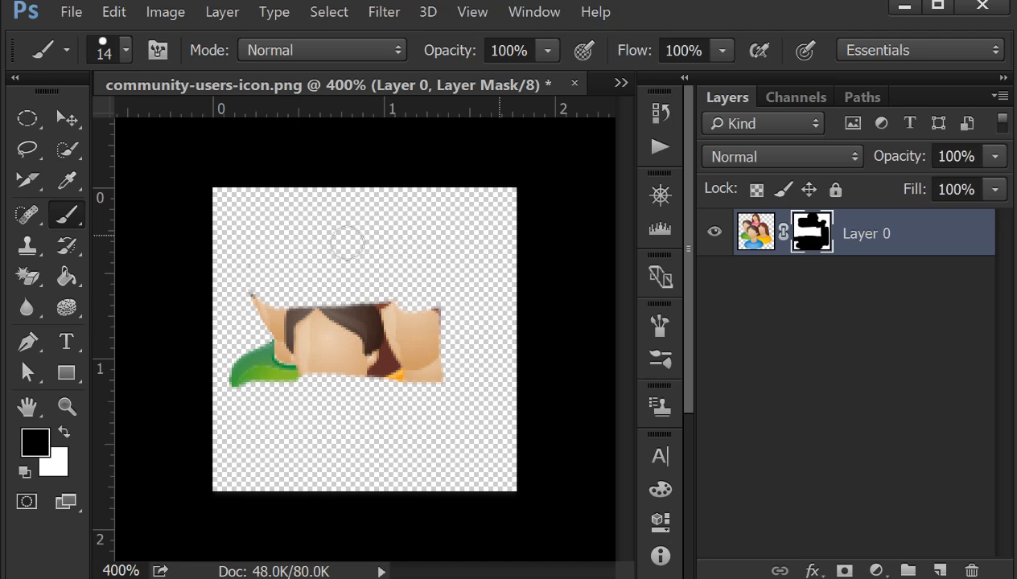
{"action": "left_click", "coordinate": [27, 276]}
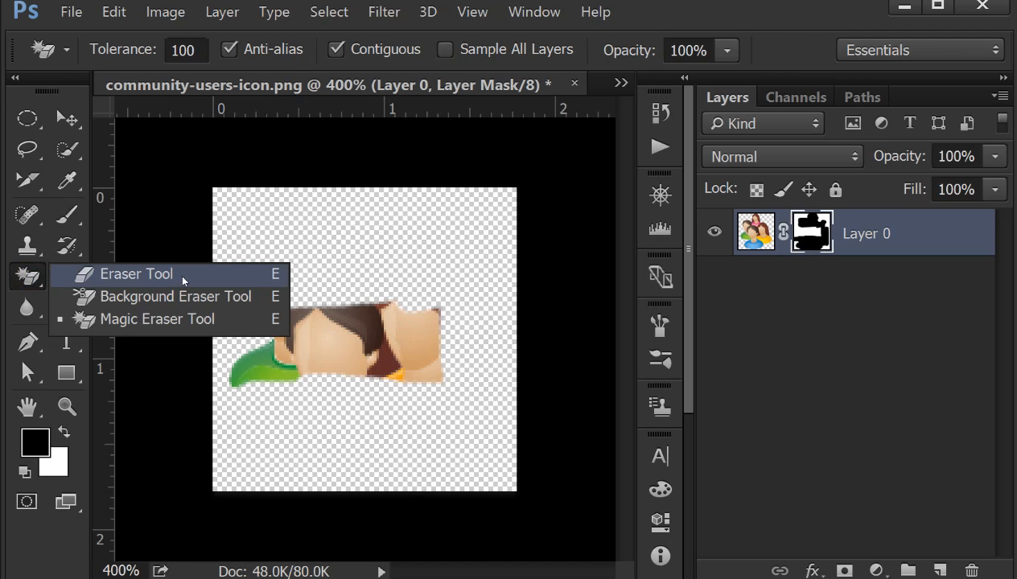
{"action": "left_click", "coordinate": [197, 155]}
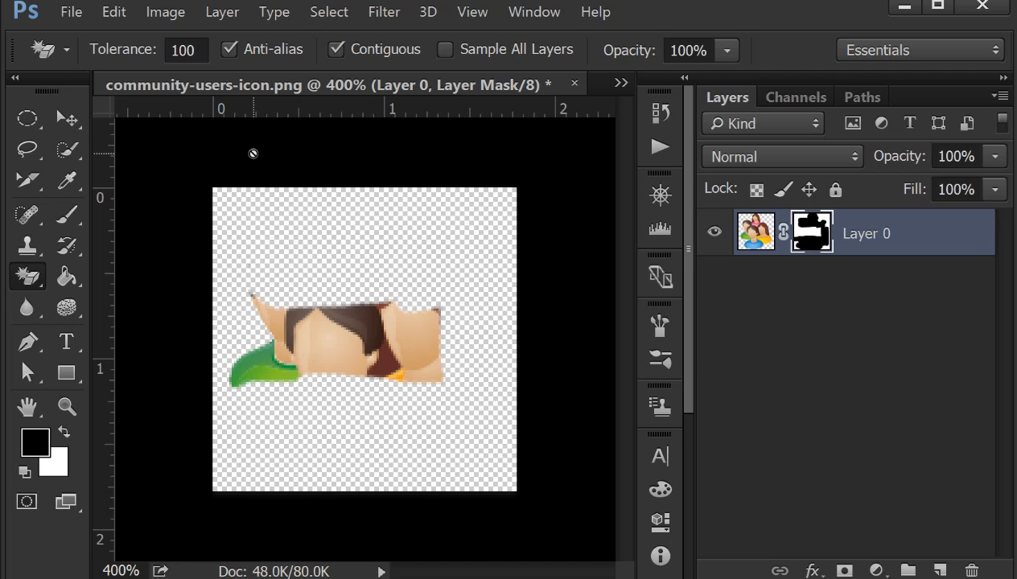
{"action": "right_click", "coordinate": [28, 276]}
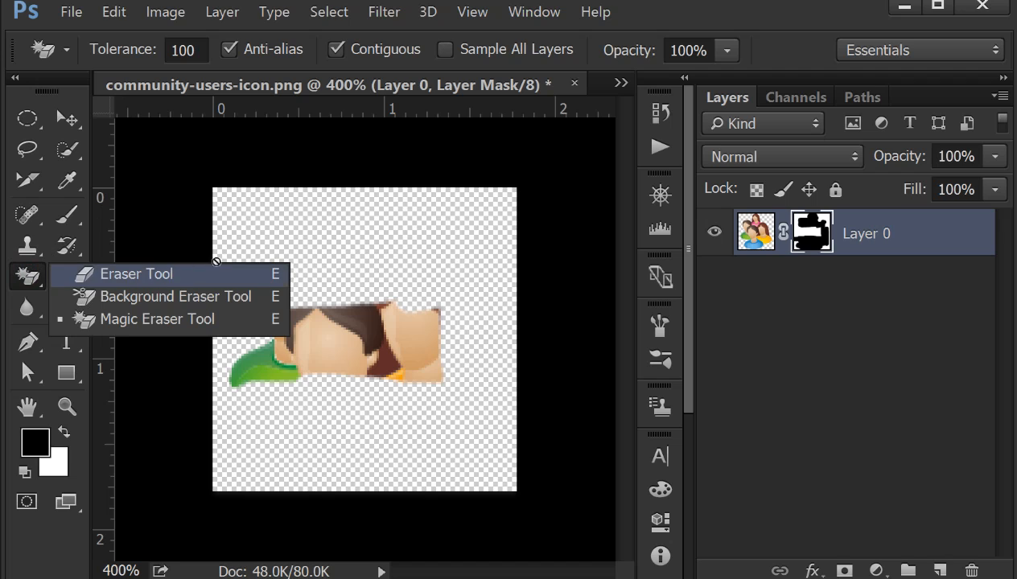
{"action": "left_click", "coordinate": [392, 213]}
{"action": "left_click", "coordinate": [523, 247]}
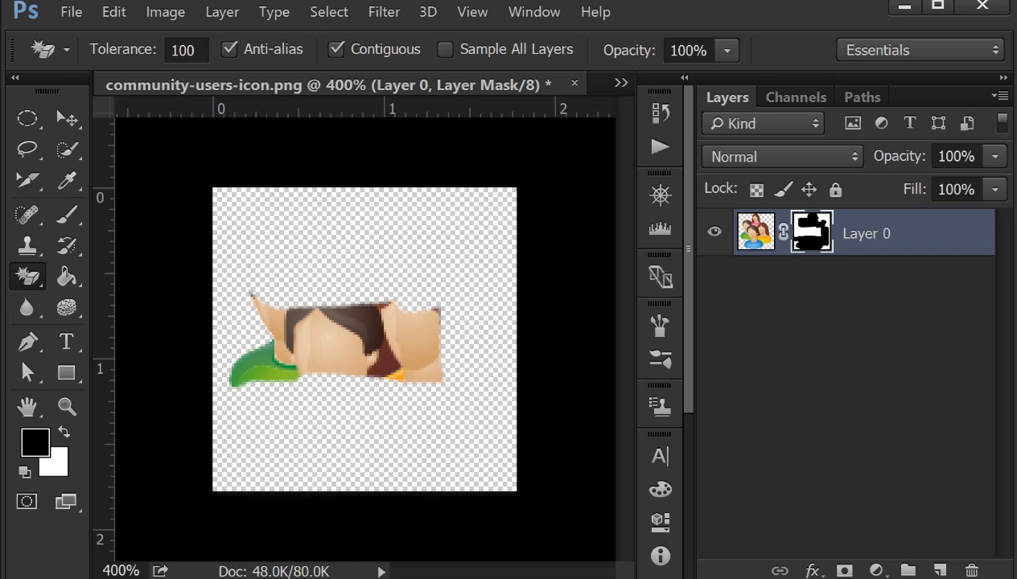
Step: Brush black on the layer mask across the middle of the remaining band of faces
{"action": "left_click_drag", "start_coordinate": [67, 214], "coordinate": [138, 224]}
{"action": "mouse_move", "coordinate": [253, 319]}
{"action": "left_mouse_down"}
{"action": "mouse_move", "coordinate": [427, 324]}
{"action": "mouse_move", "coordinate": [456, 344]}
{"action": "mouse_move", "coordinate": [320, 361]}
{"action": "left_mouse_up"}
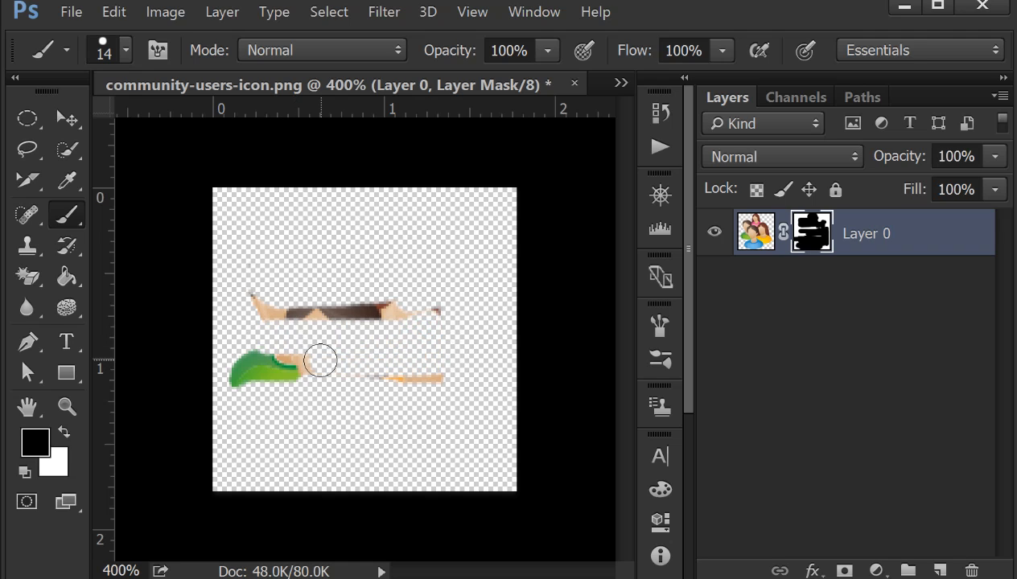
Step: Swap the foreground colour to white and paint over the layer mask to bring the four figures back
{"action": "left_click", "coordinate": [65, 430]}
{"action": "mouse_move", "coordinate": [185, 411]}
{"action": "left_mouse_down"}
{"action": "mouse_move", "coordinate": [359, 411]}
{"action": "mouse_move", "coordinate": [231, 403]}
{"action": "mouse_move", "coordinate": [422, 377]}
{"action": "mouse_move", "coordinate": [320, 446]}
{"action": "mouse_move", "coordinate": [328, 429]}
{"action": "mouse_move", "coordinate": [297, 380]}
{"action": "mouse_move", "coordinate": [256, 441]}
{"action": "mouse_move", "coordinate": [436, 423]}
{"action": "mouse_move", "coordinate": [247, 423]}
{"action": "mouse_move", "coordinate": [265, 462]}
{"action": "mouse_move", "coordinate": [346, 468]}
{"action": "mouse_move", "coordinate": [378, 425]}
{"action": "mouse_move", "coordinate": [445, 389]}
{"action": "mouse_move", "coordinate": [422, 365]}
{"action": "mouse_move", "coordinate": [459, 361]}
{"action": "mouse_move", "coordinate": [424, 347]}
{"action": "mouse_move", "coordinate": [446, 292]}
{"action": "mouse_move", "coordinate": [409, 286]}
{"action": "mouse_move", "coordinate": [355, 300]}
{"action": "mouse_move", "coordinate": [362, 330]}
{"action": "mouse_move", "coordinate": [317, 349]}
{"action": "mouse_move", "coordinate": [268, 312]}
{"action": "mouse_move", "coordinate": [345, 230]}
{"action": "mouse_move", "coordinate": [404, 245]}
{"action": "mouse_move", "coordinate": [345, 271]}
{"action": "mouse_move", "coordinate": [386, 272]}
{"action": "mouse_move", "coordinate": [453, 200]}
{"action": "mouse_move", "coordinate": [565, 233]}
{"action": "mouse_move", "coordinate": [505, 281]}
{"action": "mouse_move", "coordinate": [473, 260]}
{"action": "mouse_move", "coordinate": [467, 403]}
{"action": "mouse_move", "coordinate": [422, 457]}
{"action": "mouse_move", "coordinate": [368, 466]}
{"action": "mouse_move", "coordinate": [410, 479]}
{"action": "left_mouse_up"}
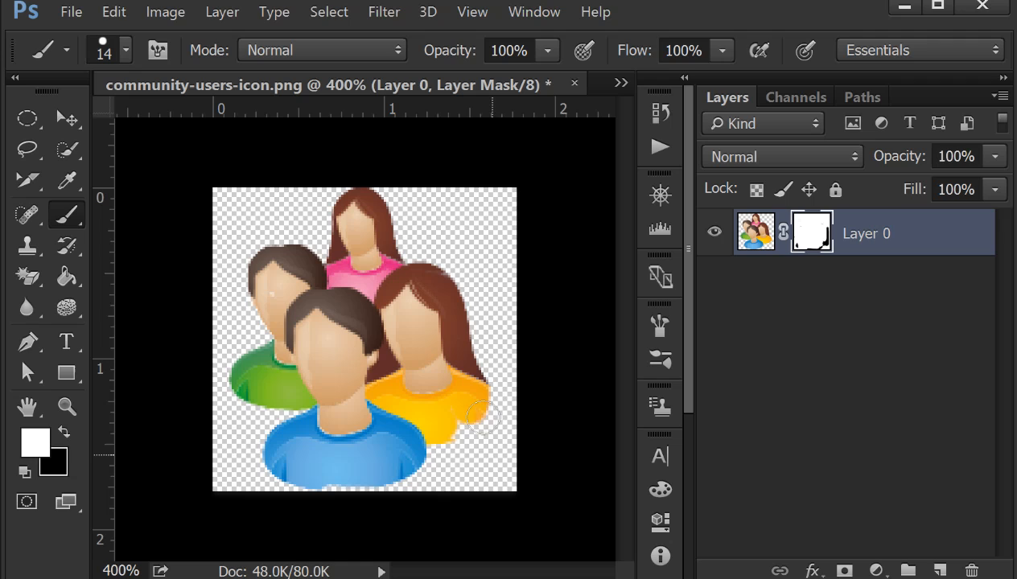
{"action": "left_click_drag", "start_coordinate": [492, 422], "coordinate": [471, 457]}
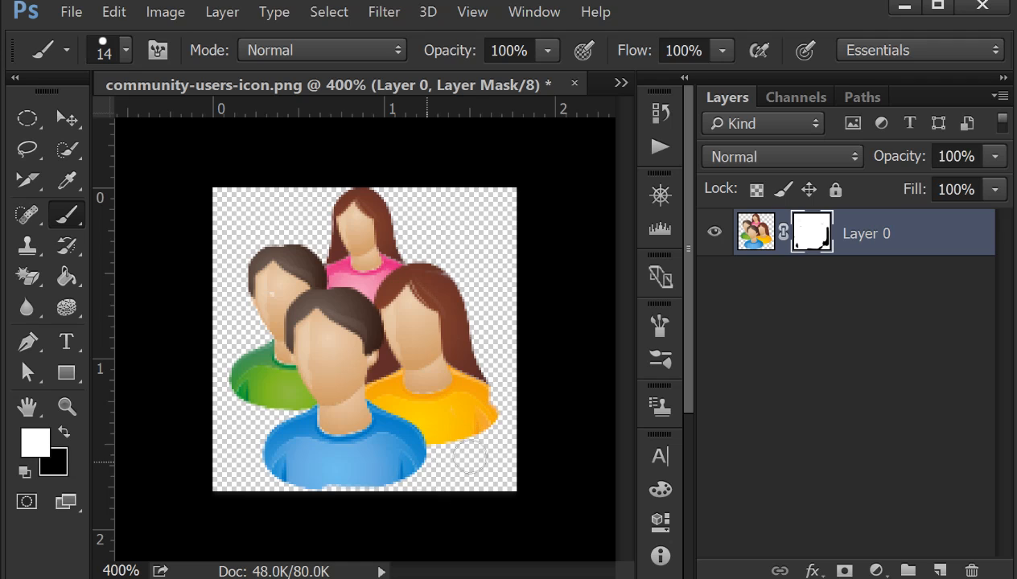
Step: Mask out the figures' lower bodies with black, and restore most of them by painting white on the layer mask
{"action": "left_click", "coordinate": [70, 435]}
{"action": "mouse_move", "coordinate": [269, 451]}
{"action": "left_mouse_down"}
{"action": "mouse_move", "coordinate": [352, 420]}
{"action": "mouse_move", "coordinate": [427, 462]}
{"action": "mouse_move", "coordinate": [521, 424]}
{"action": "mouse_move", "coordinate": [513, 411]}
{"action": "mouse_move", "coordinate": [365, 425]}
{"action": "left_mouse_up"}
{"action": "left_click", "coordinate": [64, 432]}
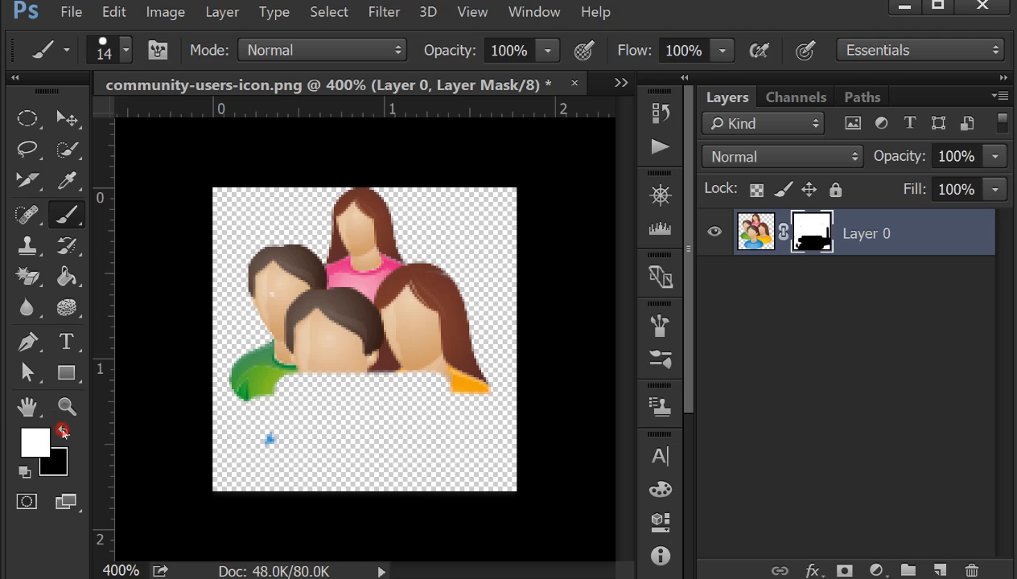
{"action": "mouse_move", "coordinate": [477, 405]}
{"action": "left_mouse_down"}
{"action": "mouse_move", "coordinate": [256, 403]}
{"action": "mouse_move", "coordinate": [274, 459]}
{"action": "mouse_move", "coordinate": [366, 434]}
{"action": "left_mouse_up"}
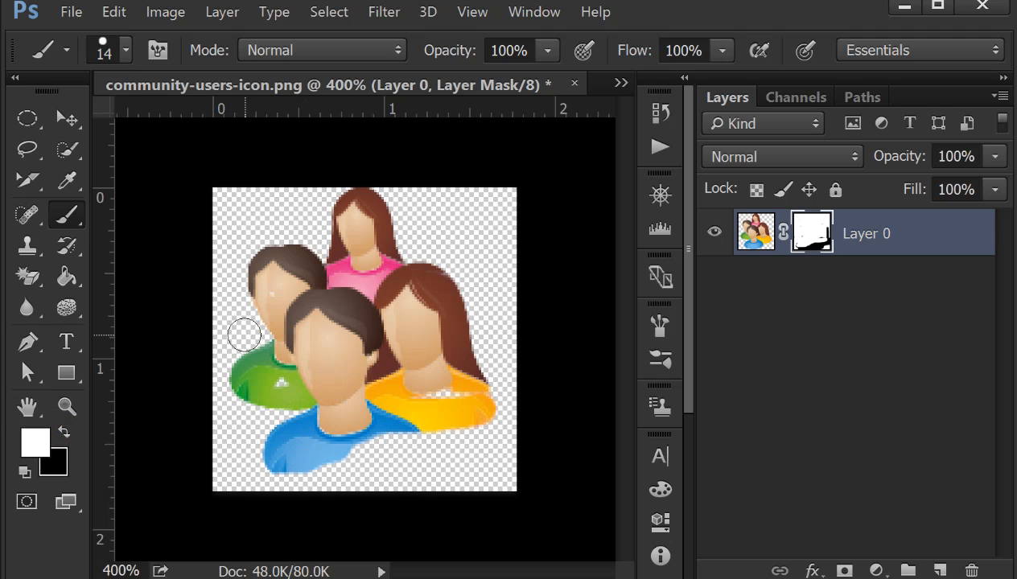
{"action": "right_click", "coordinate": [820, 232]}
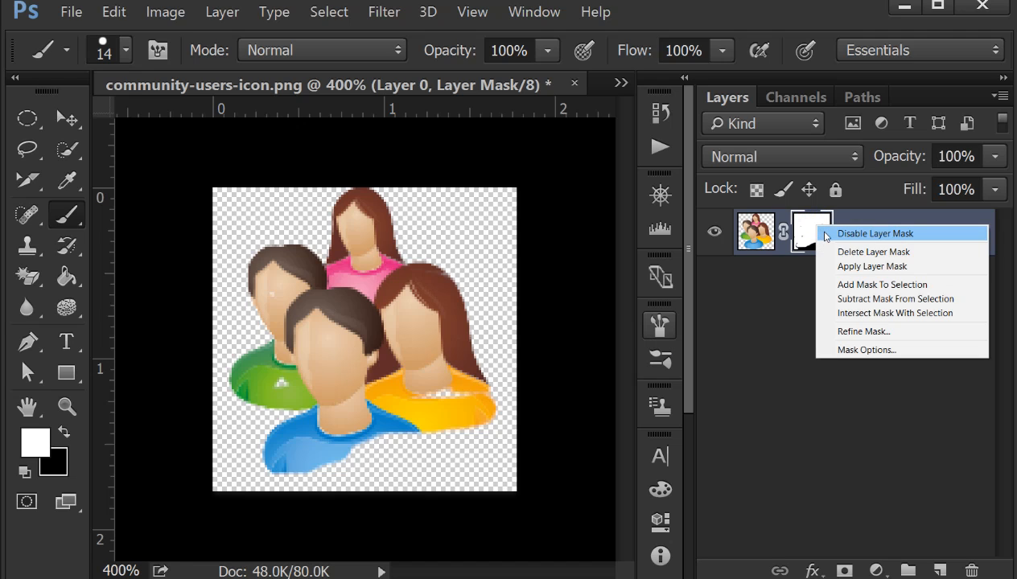
{"action": "left_click", "coordinate": [221, 12]}
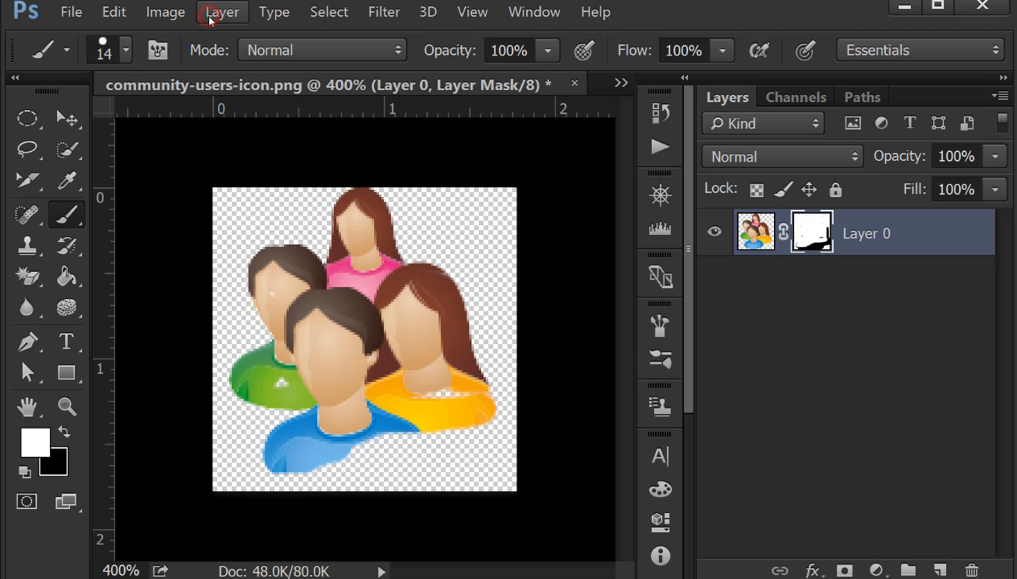
{"action": "left_click", "coordinate": [220, 12]}
{"action": "mouse_move", "coordinate": [407, 217]}
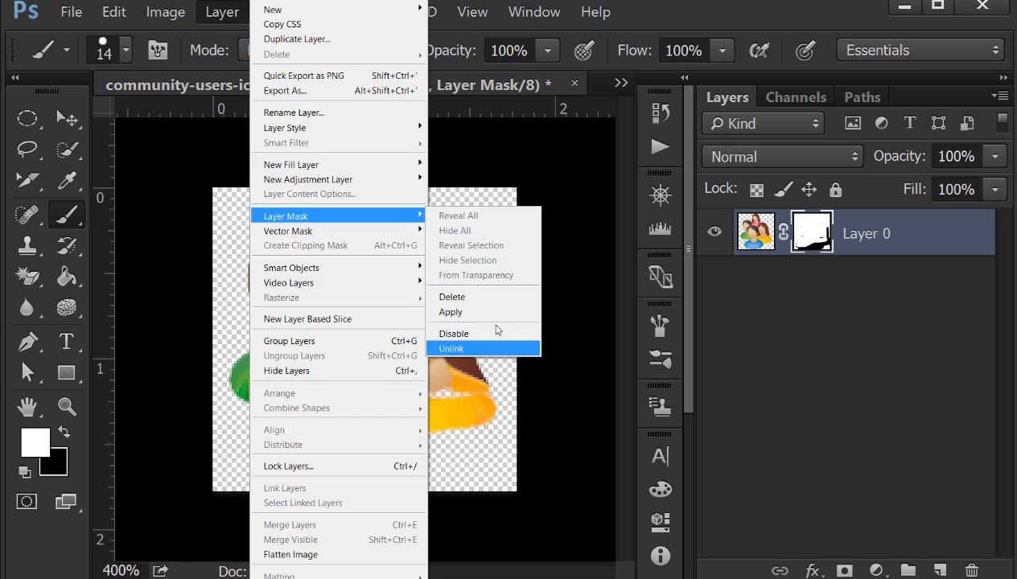
{"action": "left_click", "coordinate": [545, 285]}
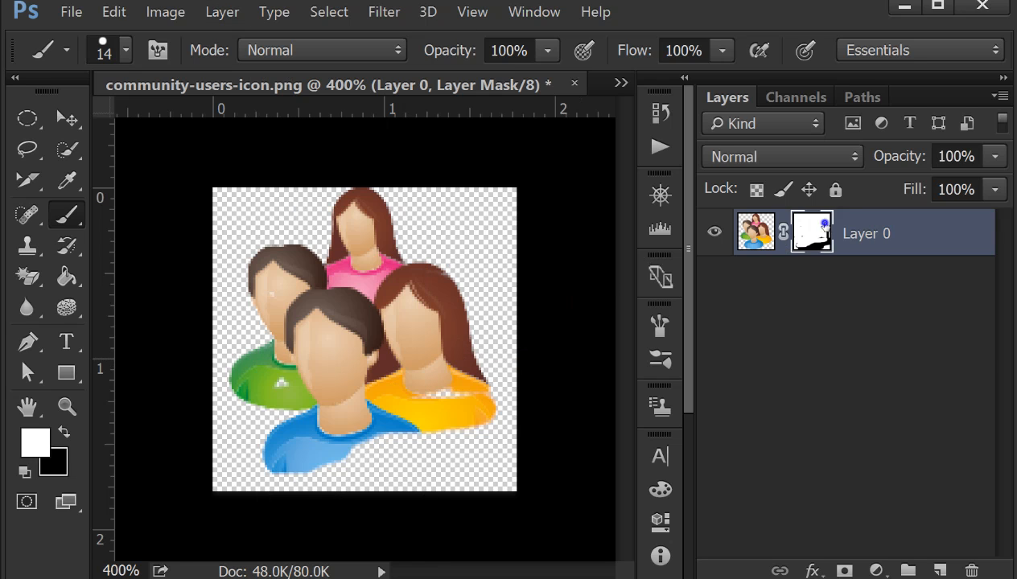
Step: Disable Layer 0's layer mask and enable it again, twice, to compare the image with and without the mask
{"action": "right_click", "coordinate": [818, 225]}
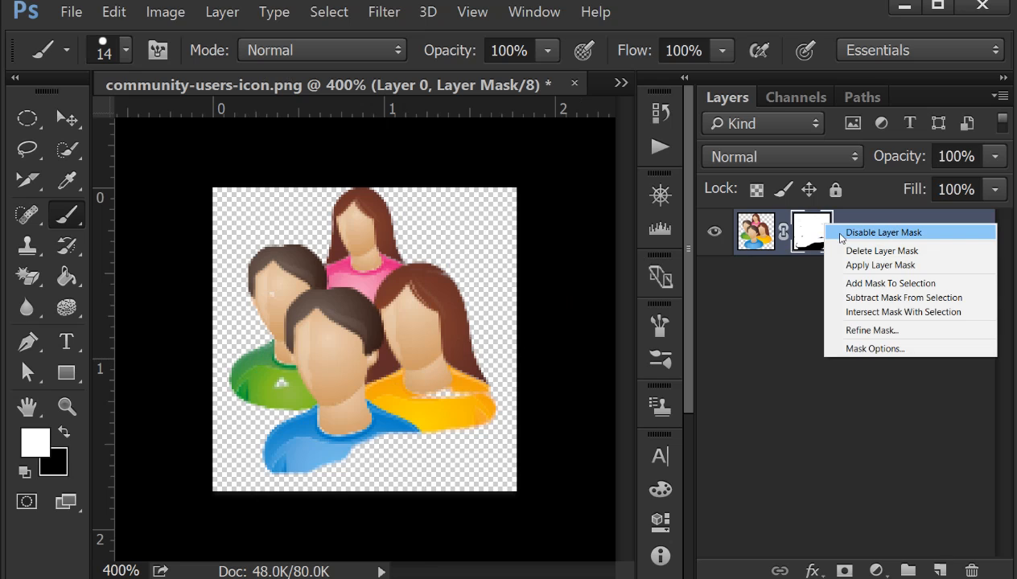
{"action": "left_click", "coordinate": [841, 233]}
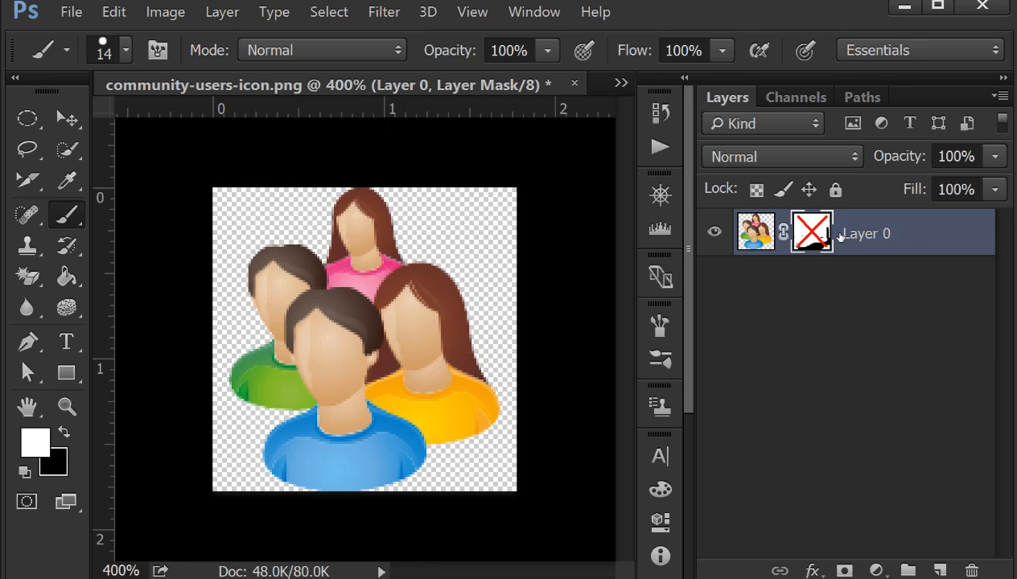
{"action": "right_click", "coordinate": [814, 246]}
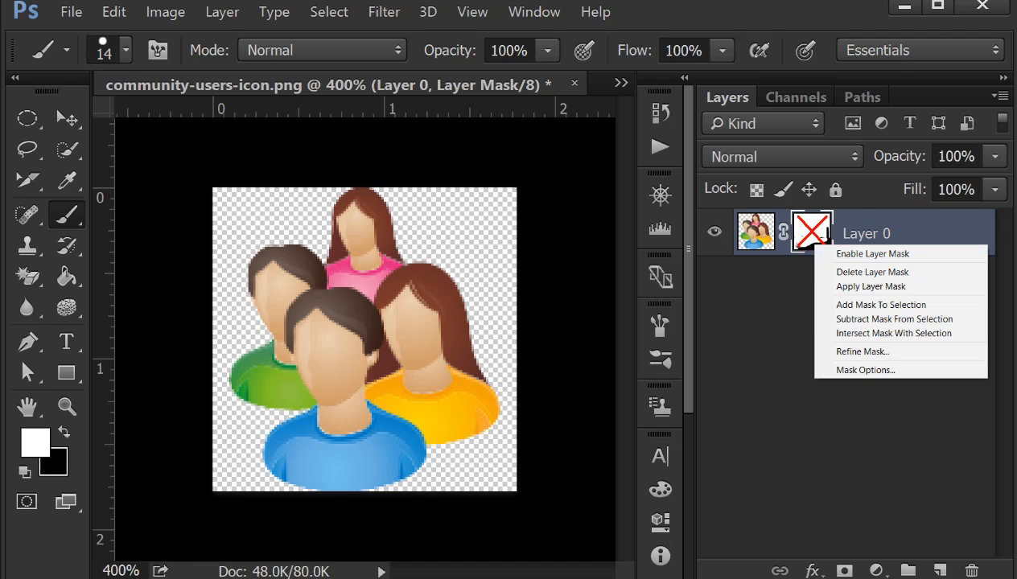
{"action": "left_click", "coordinate": [877, 2]}
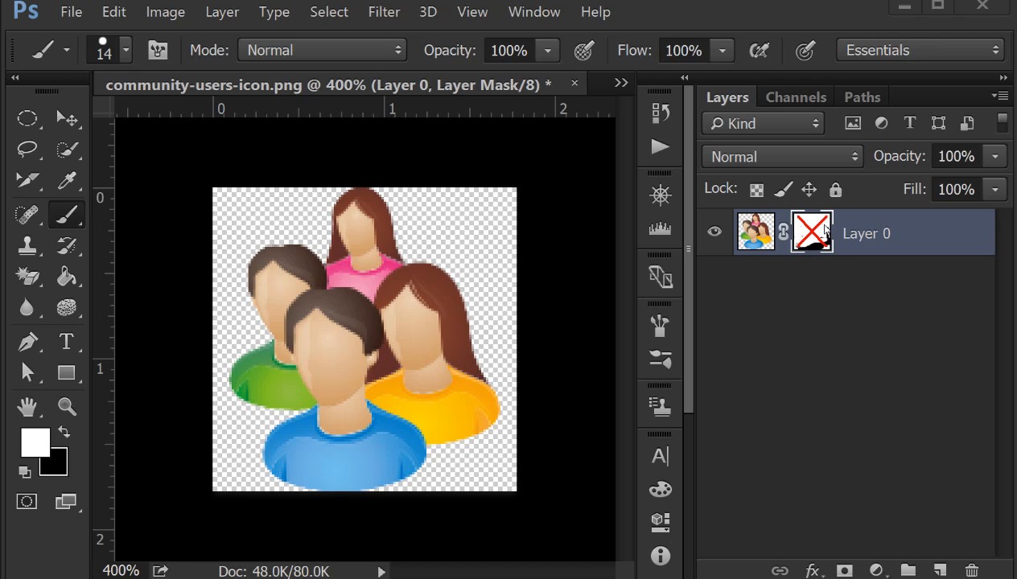
{"action": "right_click", "coordinate": [815, 243]}
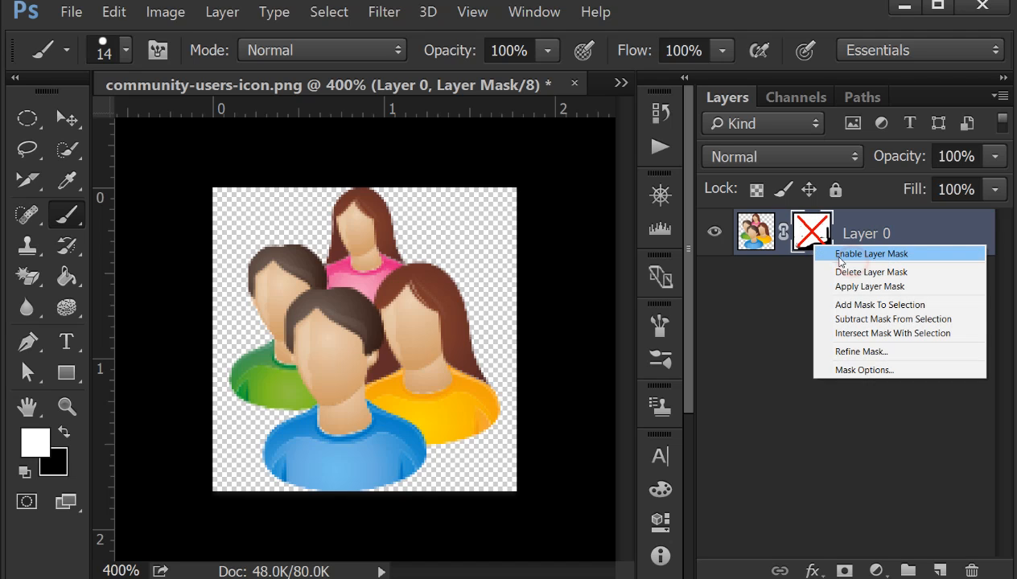
{"action": "left_click", "coordinate": [836, 255]}
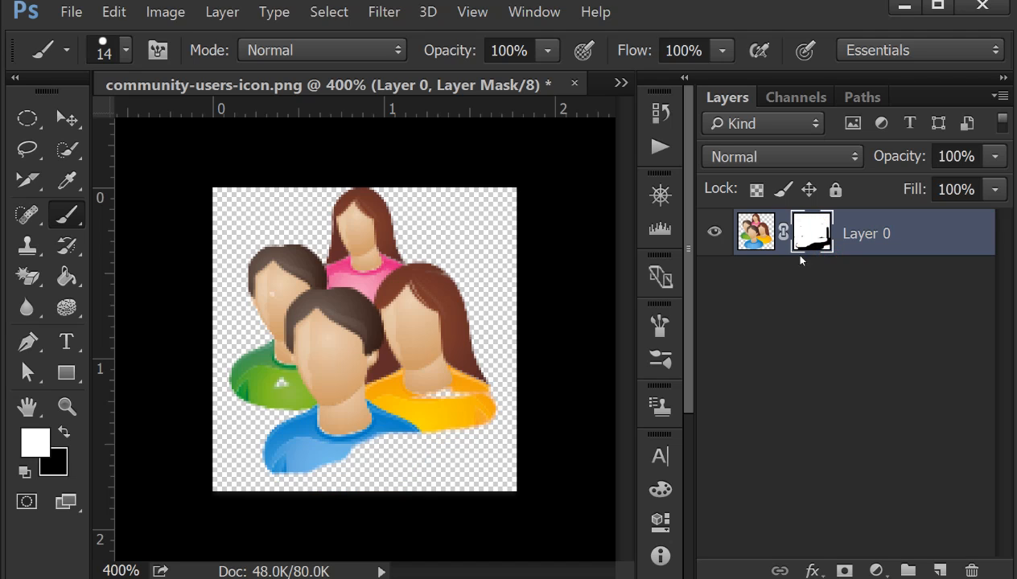
{"action": "right_click", "coordinate": [807, 241]}
{"action": "left_click", "coordinate": [811, 250]}
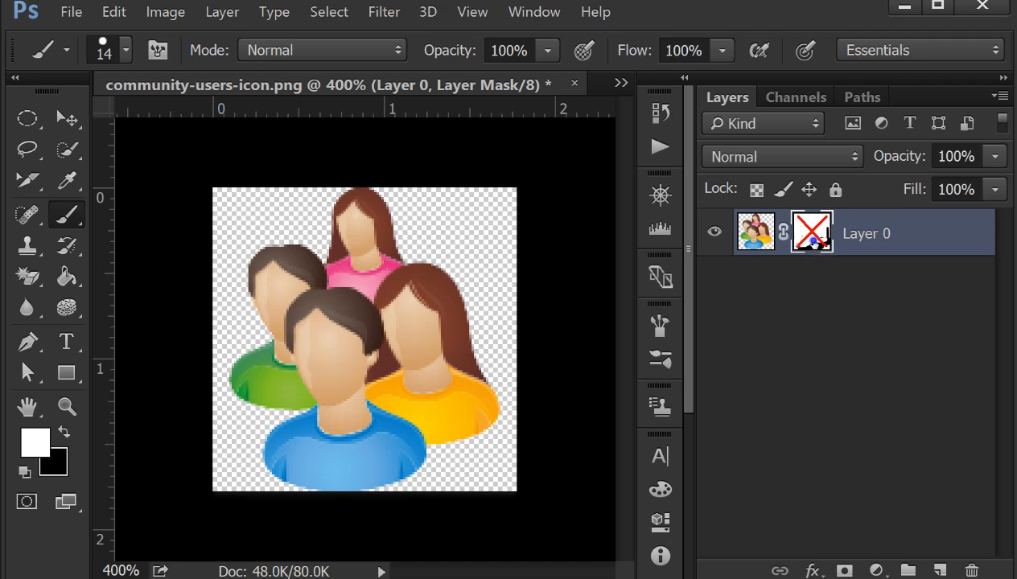
{"action": "right_click", "coordinate": [813, 240]}
{"action": "left_click", "coordinate": [836, 252]}
Step: Apply the layer mask permanently to Layer 0 and undo that application
{"action": "right_click", "coordinate": [812, 232]}
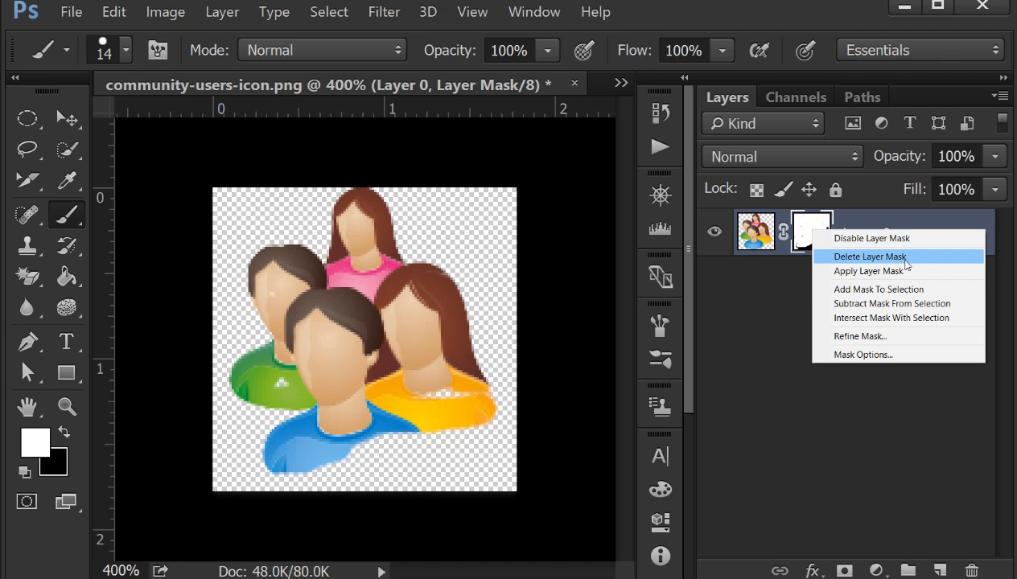
{"action": "left_click", "coordinate": [849, 272]}
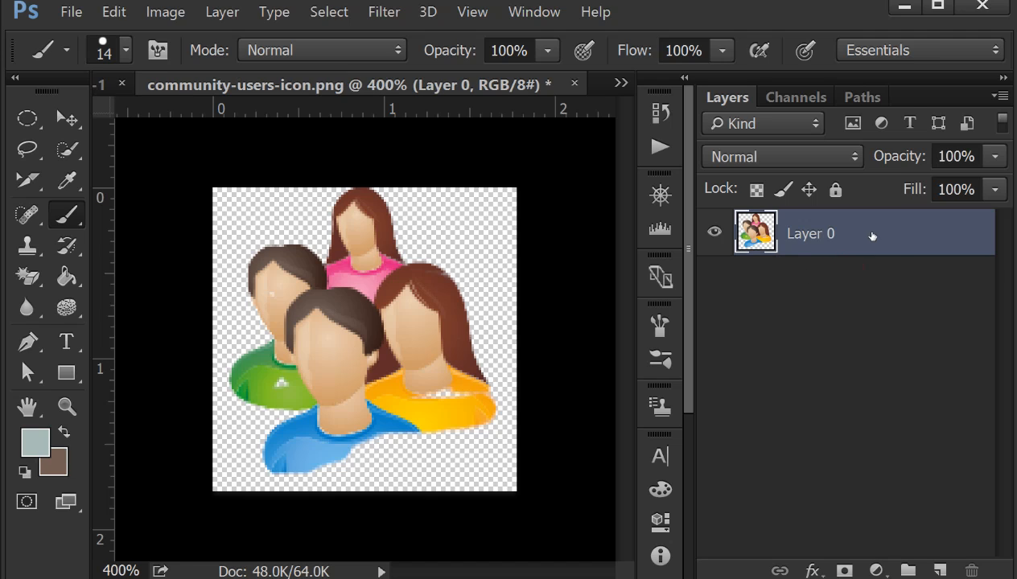
{"action": "left_click", "coordinate": [812, 234]}
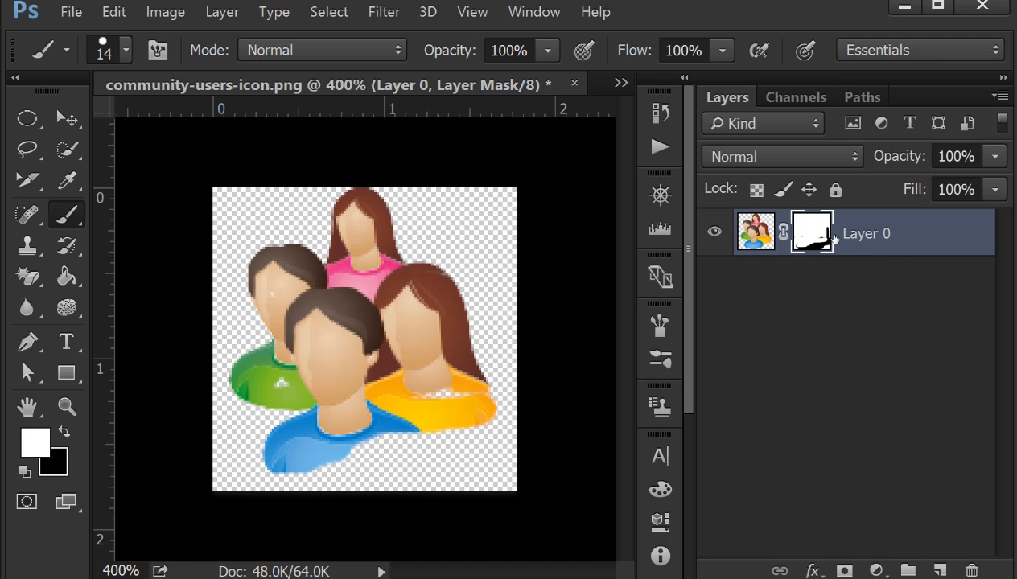
Step: Swap the foreground colour to black and paint on the layer mask over the figures' shoulders and bodies to hide them
{"action": "mouse_move", "coordinate": [490, 395]}
{"action": "left_mouse_down"}
{"action": "mouse_move", "coordinate": [442, 423]}
{"action": "mouse_move", "coordinate": [391, 432]}
{"action": "left_mouse_up"}
{"action": "left_click", "coordinate": [64, 432]}
{"action": "mouse_move", "coordinate": [483, 386]}
{"action": "left_mouse_down"}
{"action": "mouse_move", "coordinate": [477, 397]}
{"action": "mouse_move", "coordinate": [280, 442]}
{"action": "mouse_move", "coordinate": [512, 383]}
{"action": "mouse_move", "coordinate": [196, 400]}
{"action": "mouse_move", "coordinate": [279, 416]}
{"action": "left_mouse_up"}
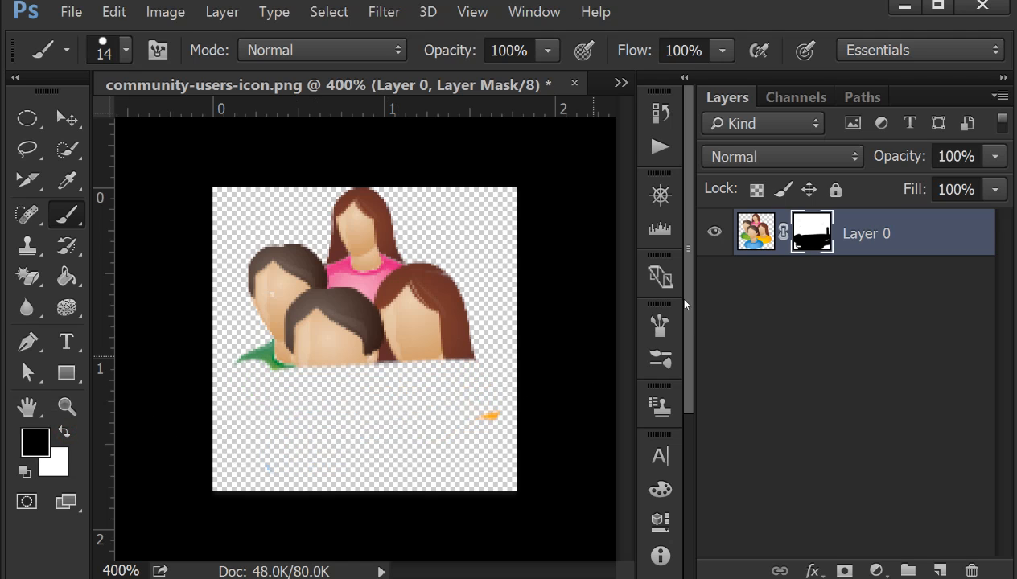
Step: Apply the layer mask permanently to Layer 0, and undo it to bring the editable mask back
{"action": "right_click", "coordinate": [804, 239]}
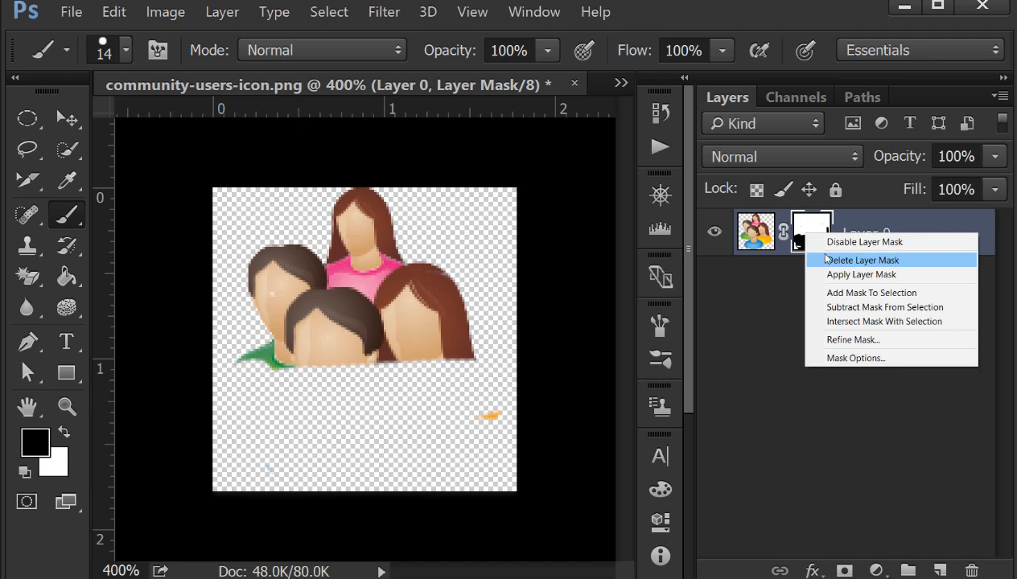
{"action": "left_click", "coordinate": [829, 275]}
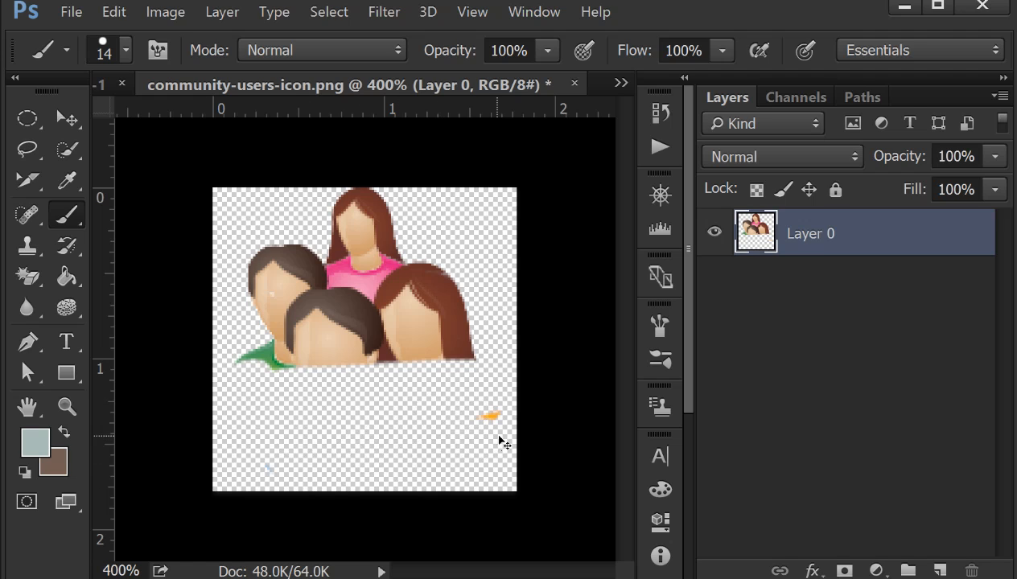
{"action": "key", "text": "ctrl+z"}
Step: Load Layer 0's mask as a selection, and subtract the mask from that selection again
{"action": "right_click", "coordinate": [810, 238]}
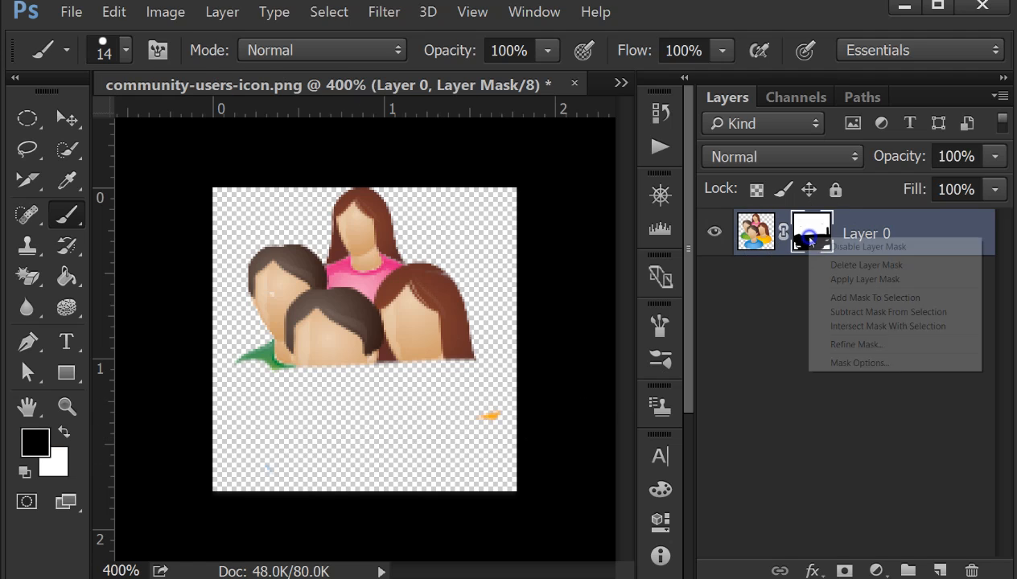
{"action": "left_click", "coordinate": [844, 299]}
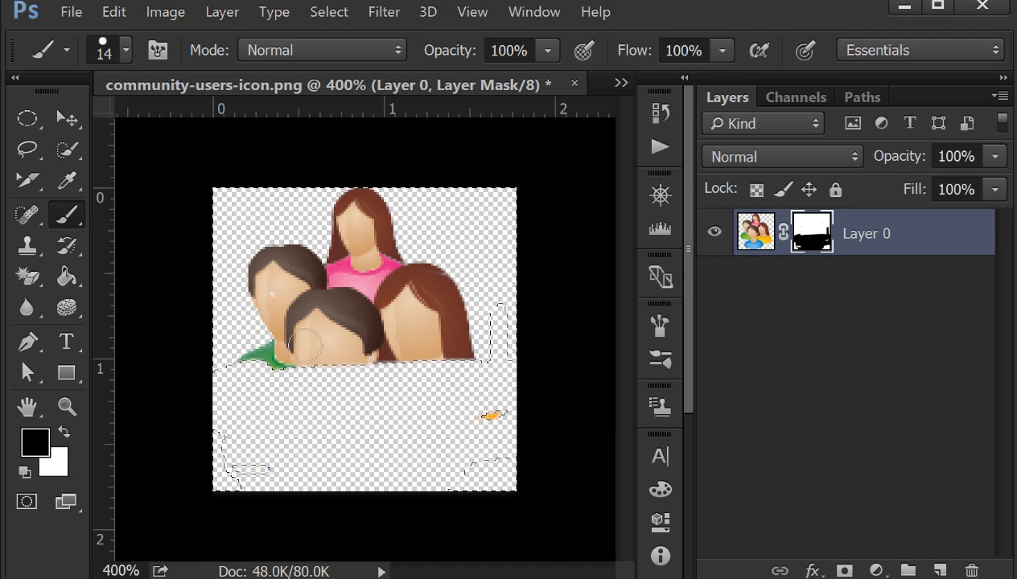
{"action": "right_click", "coordinate": [805, 237]}
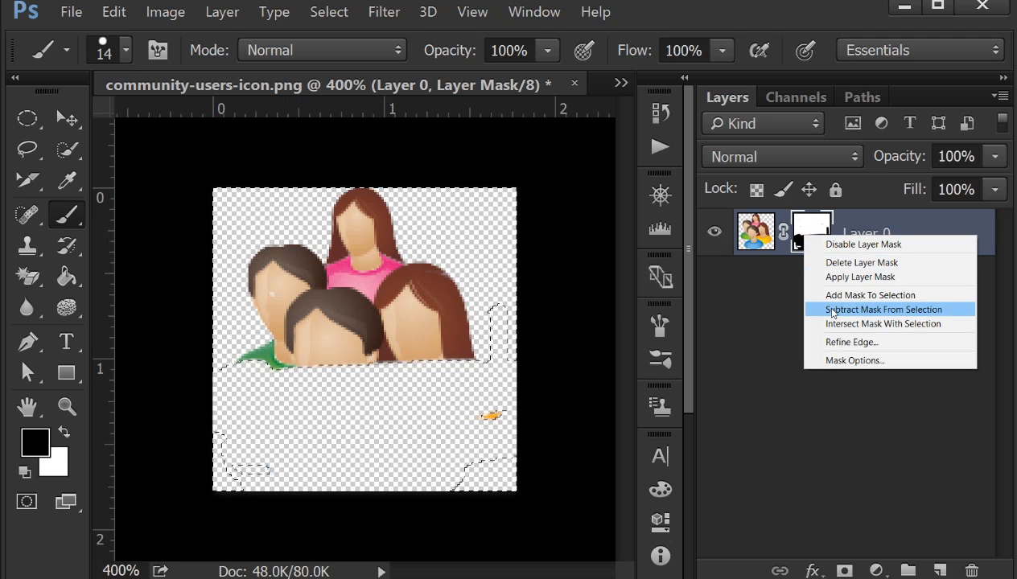
{"action": "left_click", "coordinate": [893, 311]}
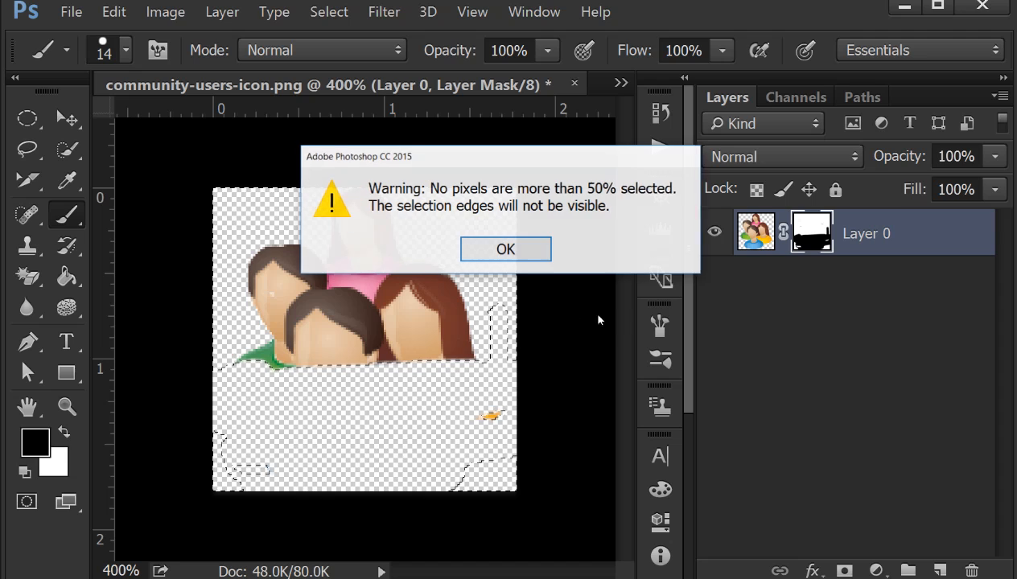
{"action": "left_click", "coordinate": [503, 248]}
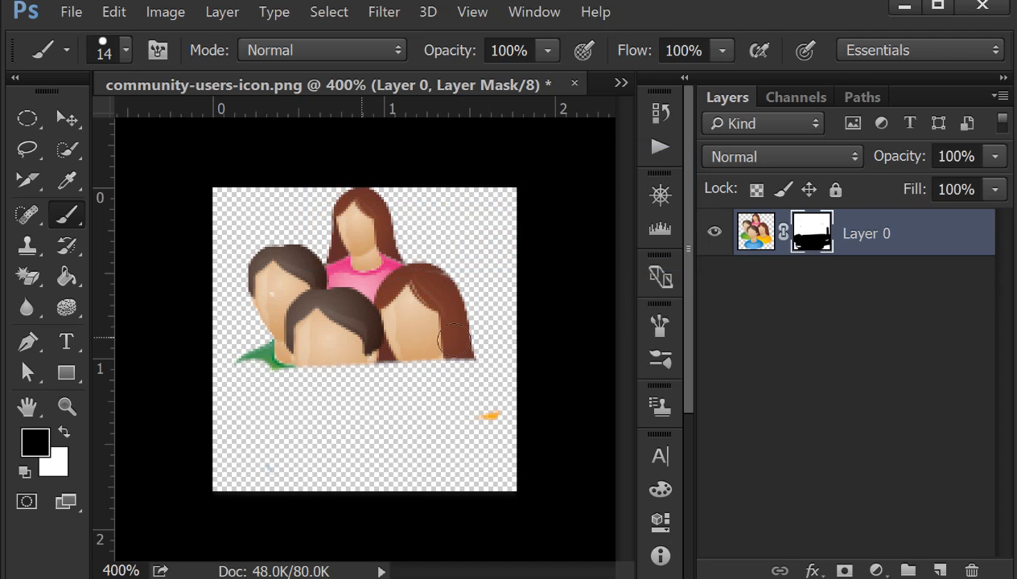
Step: Set the overlay opacity in the layer mask's display options to 100%
{"action": "right_click", "coordinate": [796, 238]}
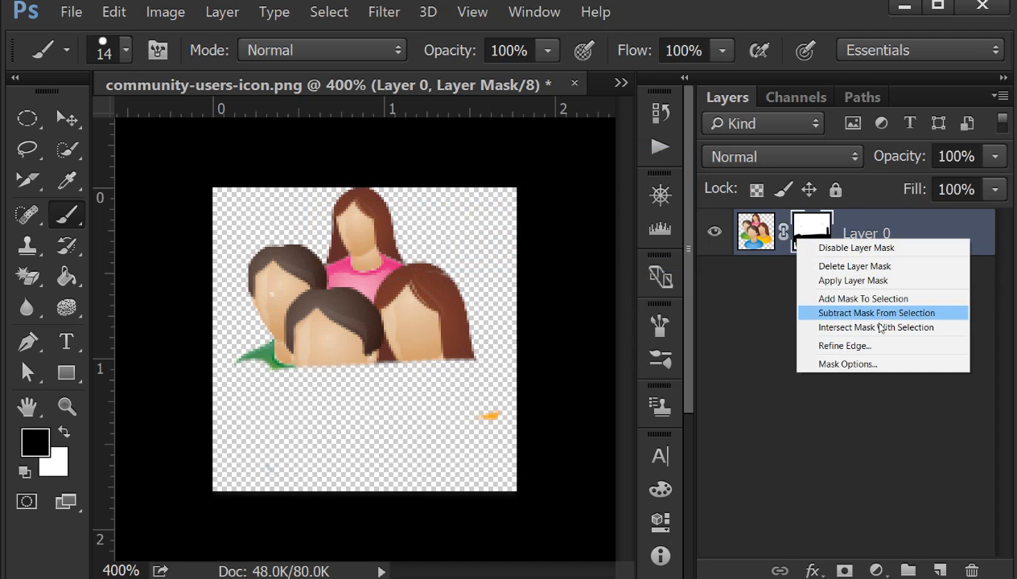
{"action": "left_click", "coordinate": [843, 366]}
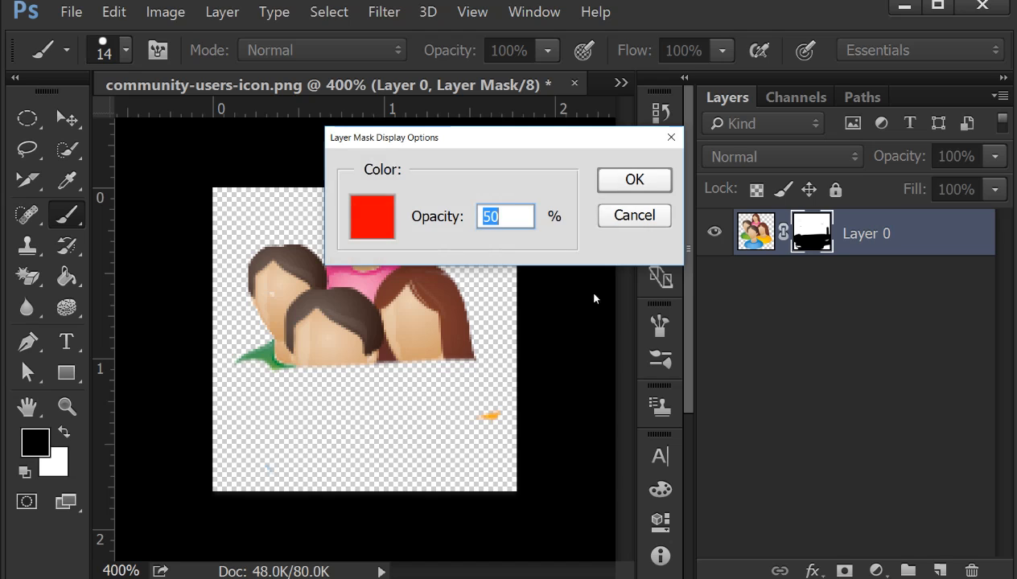
{"action": "left_click_drag", "start_coordinate": [471, 152], "coordinate": [539, 189]}
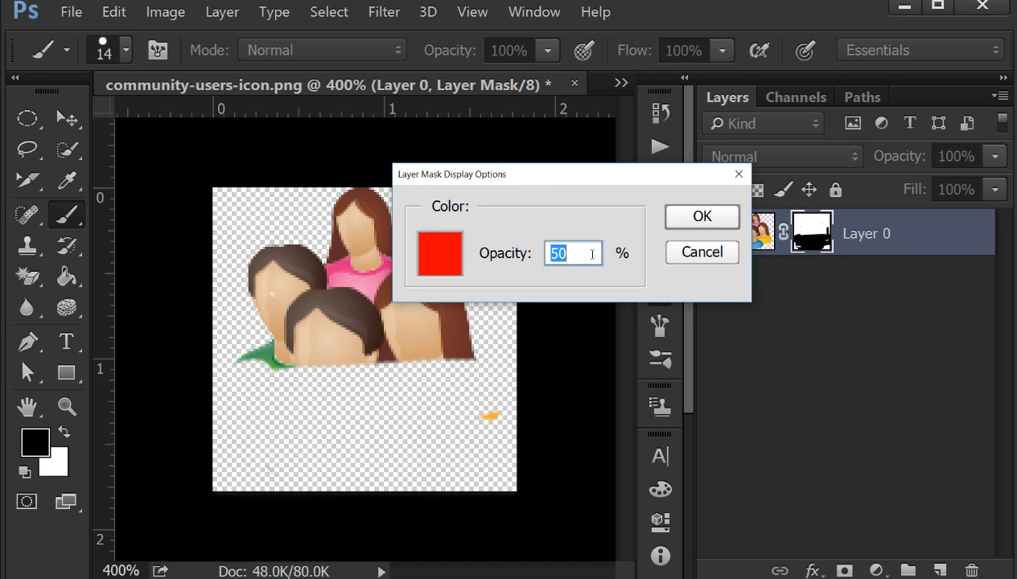
{"action": "type", "text": "100"}
{"action": "key", "text": "Return"}
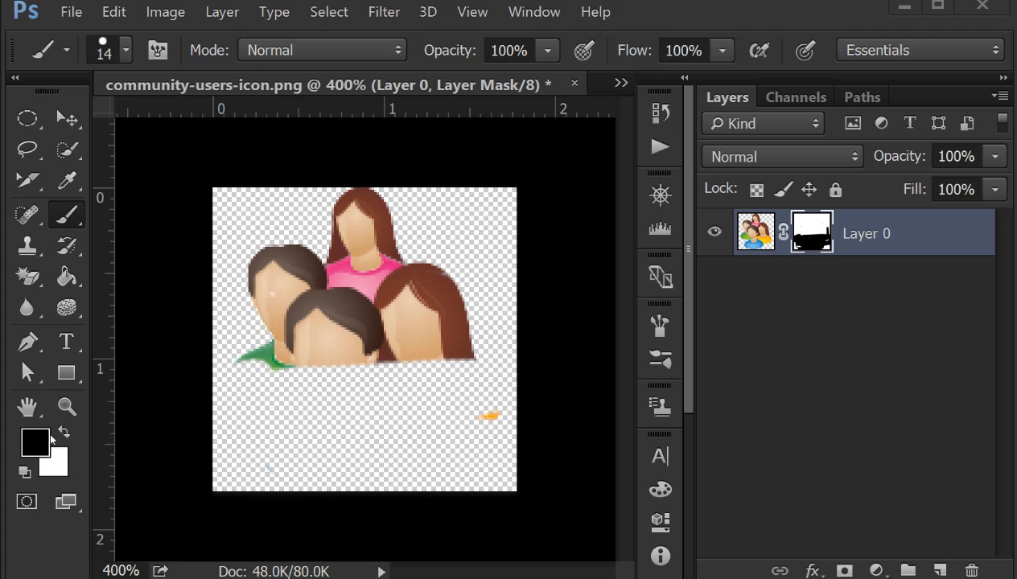
Step: Select the Brush tool and brush black over the hidden area below the faces on the layer mask
{"action": "left_click", "coordinate": [68, 221]}
{"action": "right_click", "coordinate": [67, 219]}
{"action": "left_click", "coordinate": [119, 214]}
{"action": "left_click_drag", "start_coordinate": [369, 396], "coordinate": [324, 383]}
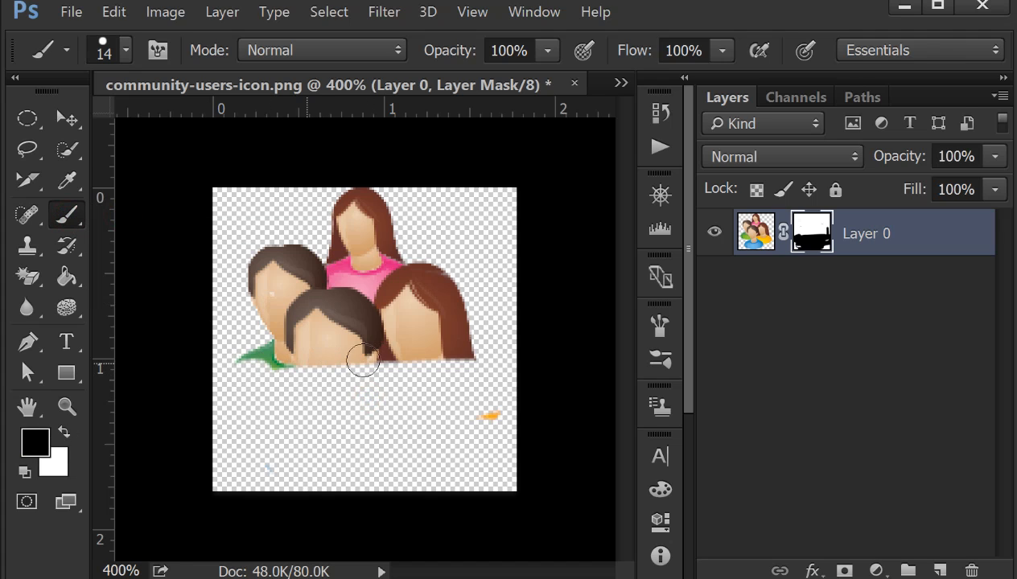
{"action": "mouse_move", "coordinate": [341, 356]}
{"action": "left_mouse_down"}
{"action": "mouse_move", "coordinate": [375, 372]}
{"action": "mouse_move", "coordinate": [313, 380]}
{"action": "left_mouse_up"}
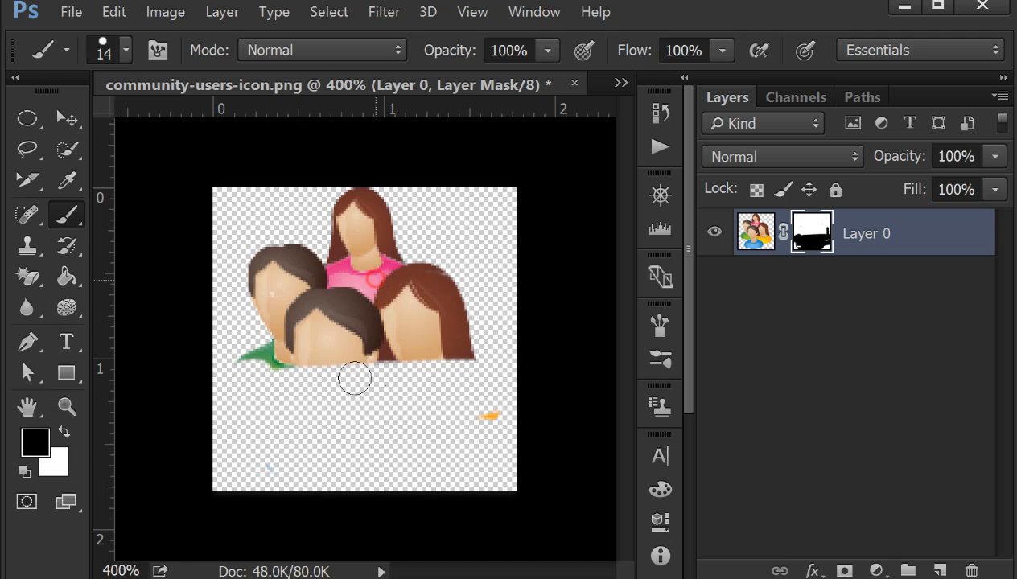
Step: Target Layer 0's image instead of its mask and review the Layer Mask commands available for the layer
{"action": "left_click", "coordinate": [755, 232]}
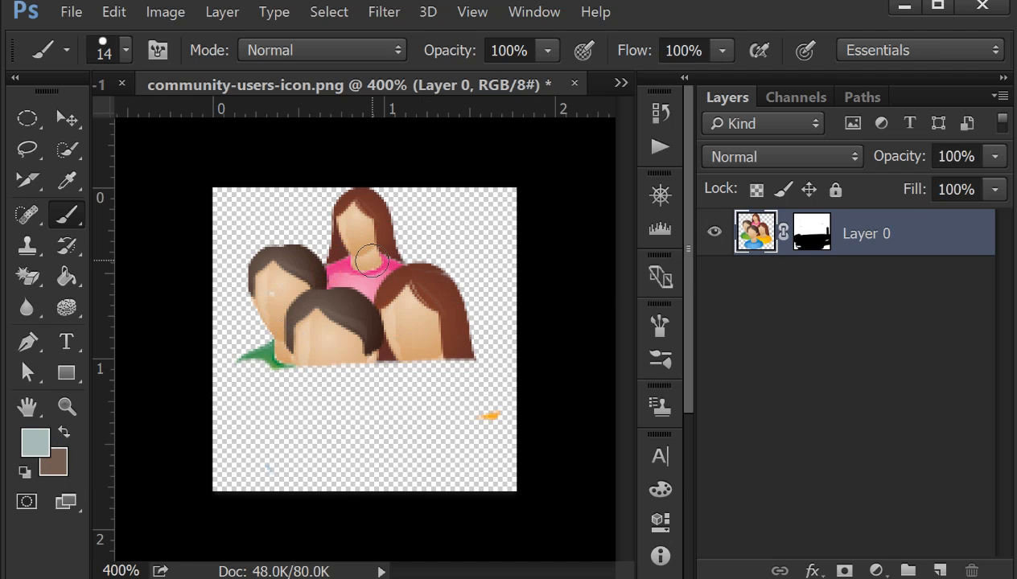
{"action": "left_click", "coordinate": [224, 13]}
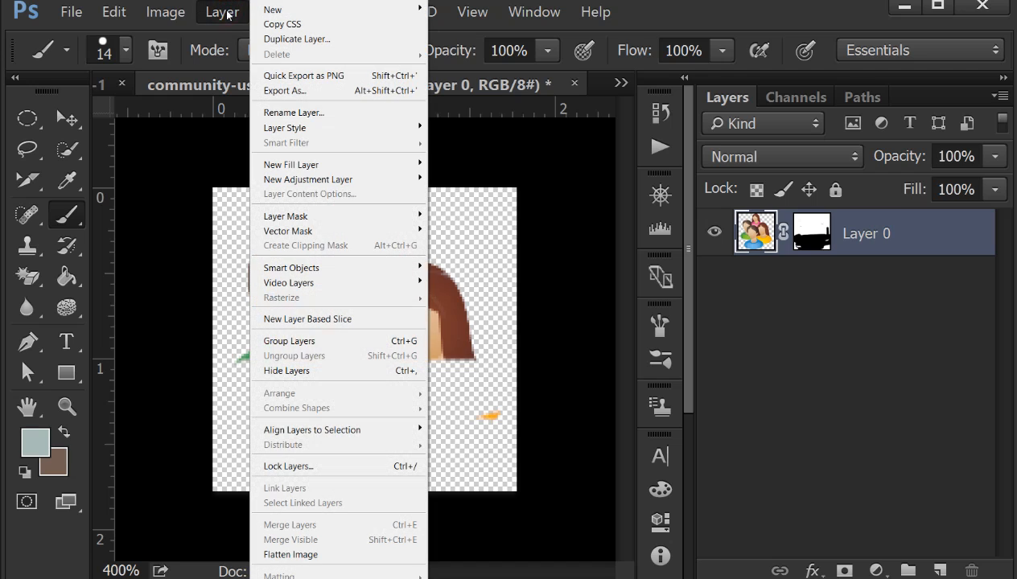
{"action": "mouse_move", "coordinate": [288, 222]}
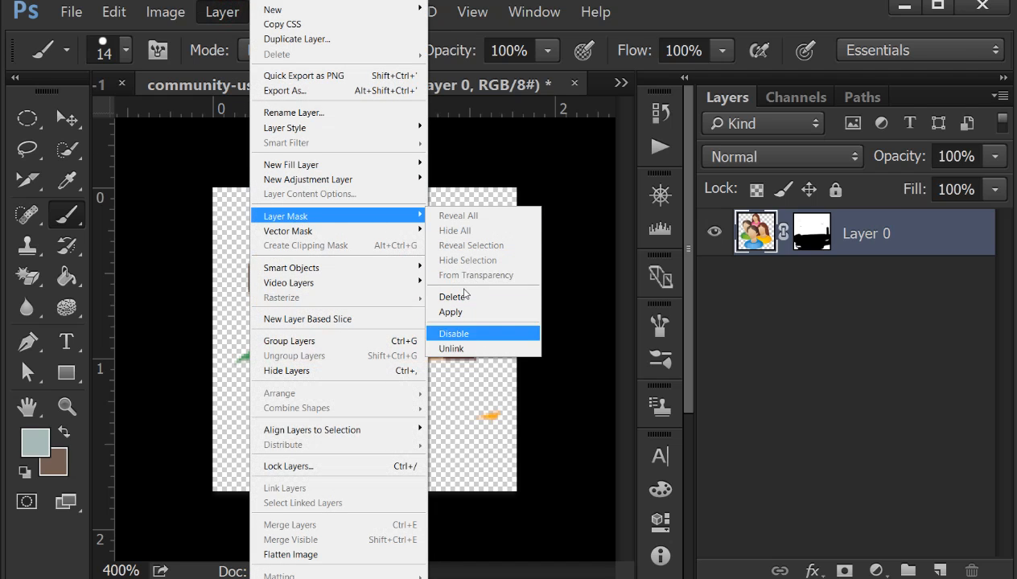
{"action": "left_click", "coordinate": [782, 234]}
{"action": "left_click", "coordinate": [781, 238]}
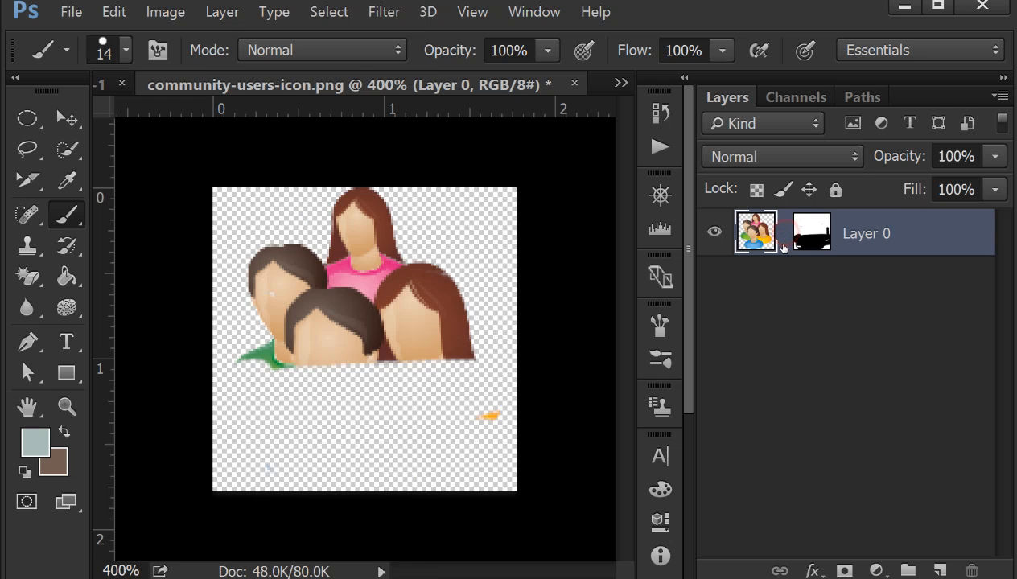
{"action": "left_click", "coordinate": [221, 12]}
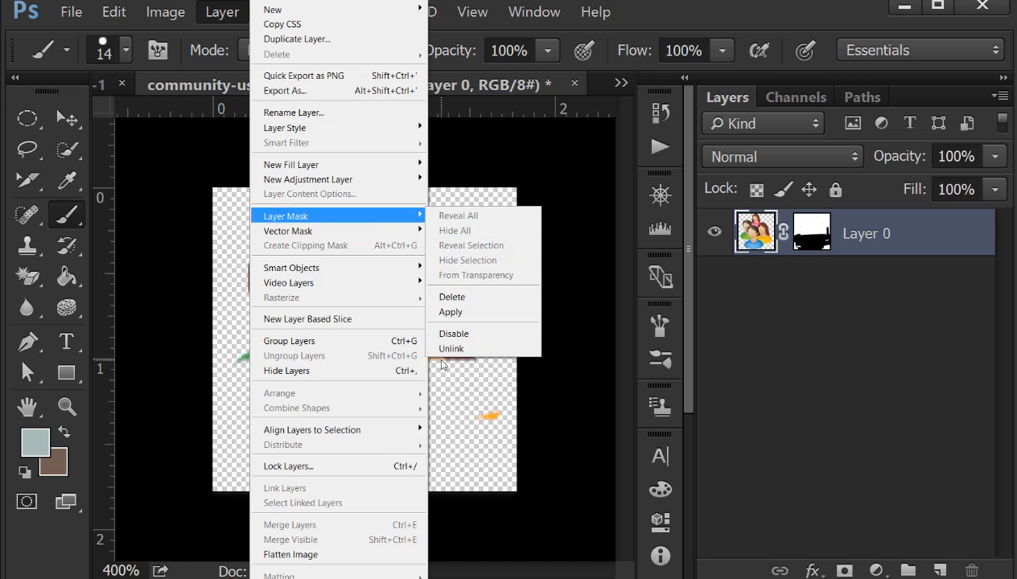
{"action": "mouse_move", "coordinate": [340, 214]}
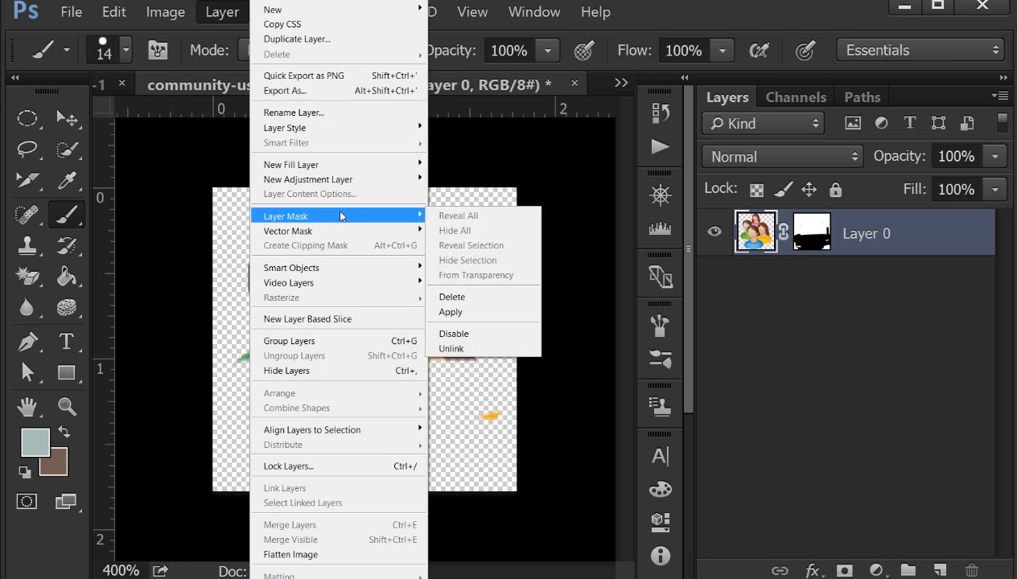